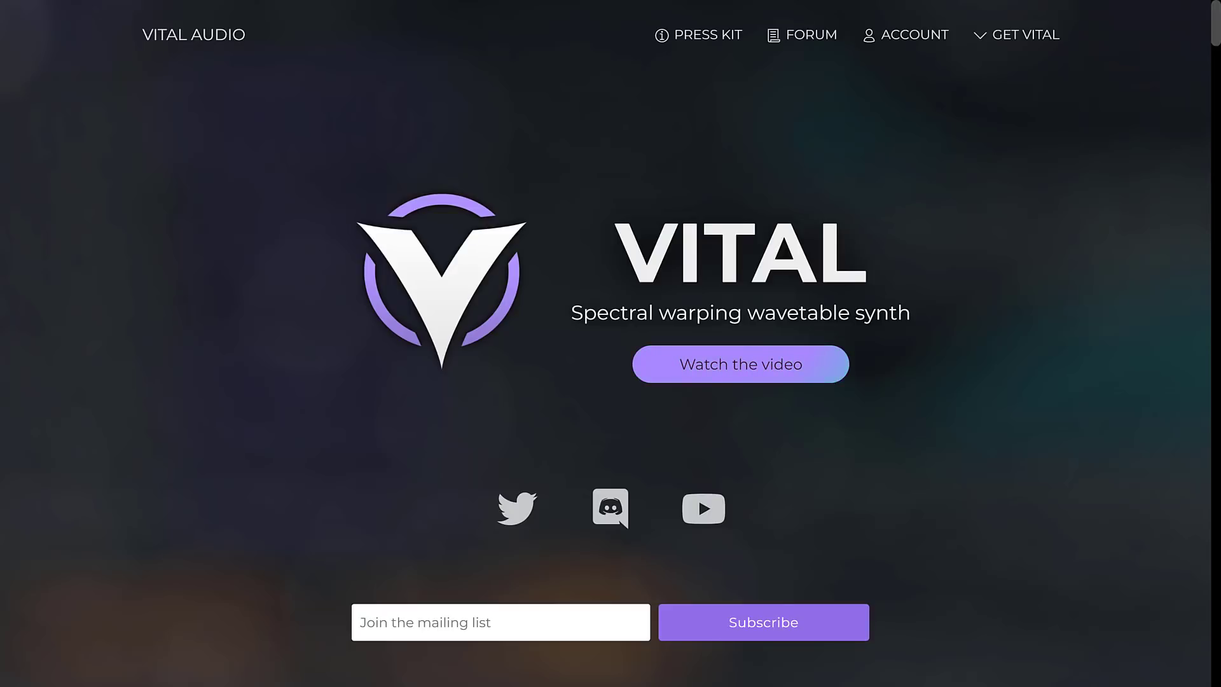
# Switch to the Vital synthesizer window and maximize it
pyautogui.hotkey('alt', 'Tab')
pyautogui.hotkey('alt', 'Tab')
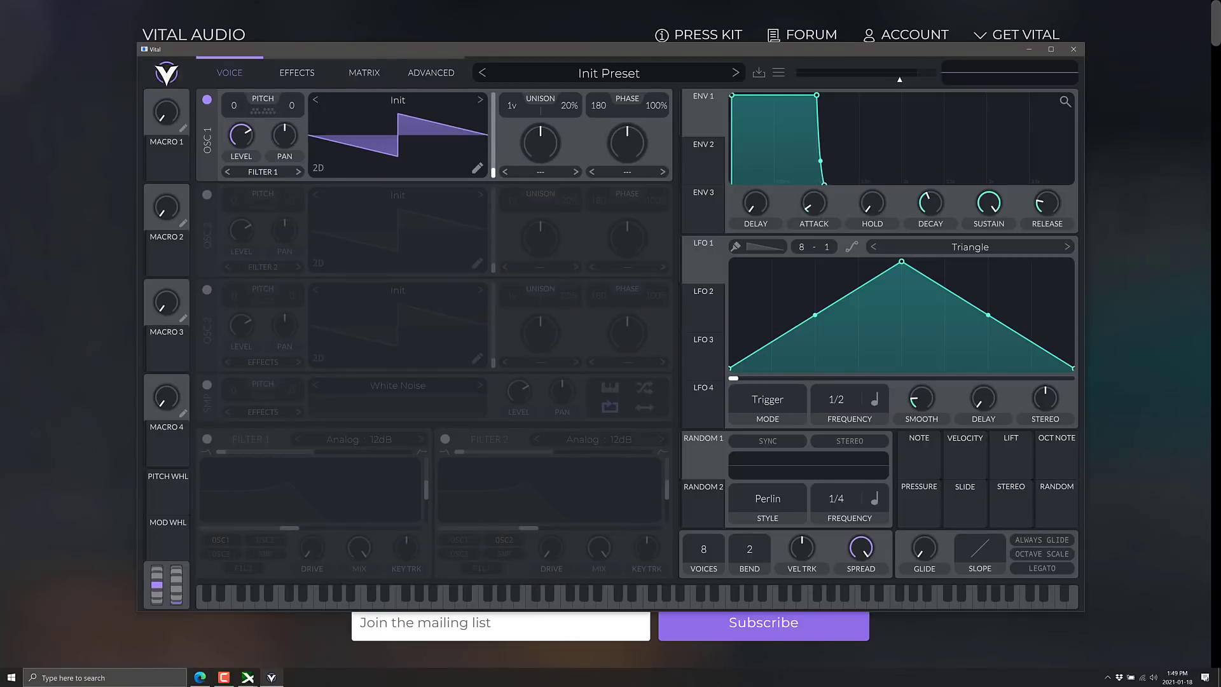
pyautogui.moveTo(903, 49); pyautogui.dragTo(916, 46)
pyautogui.moveTo(1098, 40); pyautogui.dragTo(764, 120)
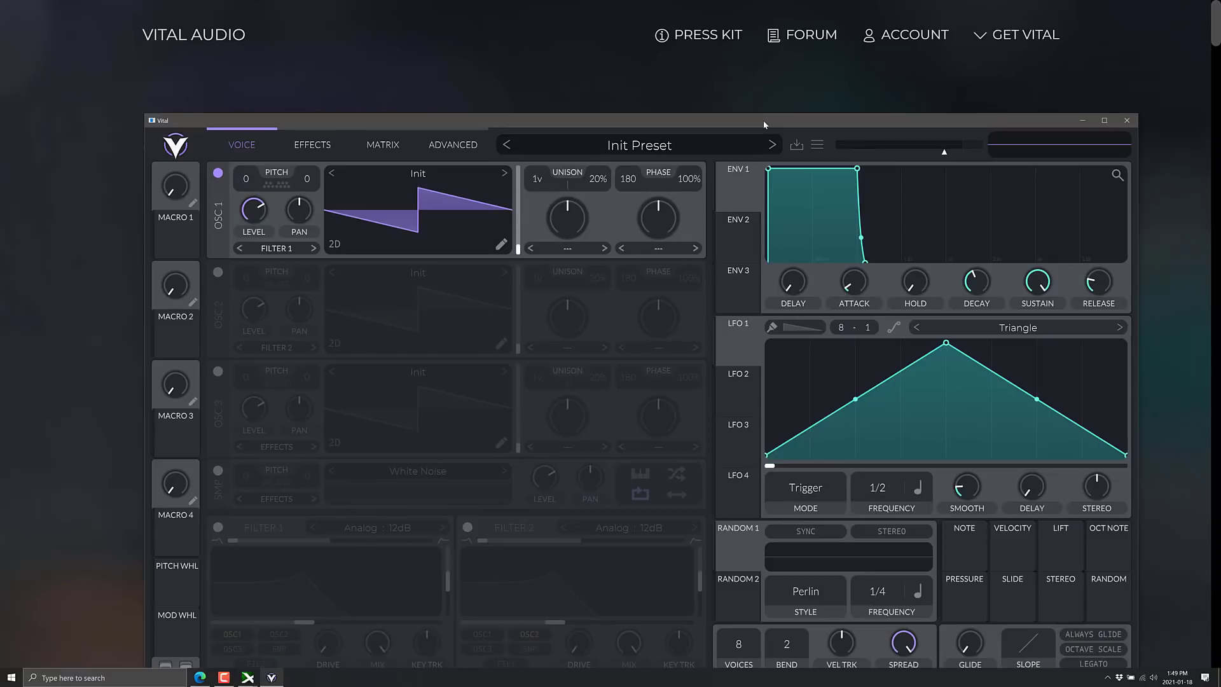
pyautogui.doubleClick(764, 120)
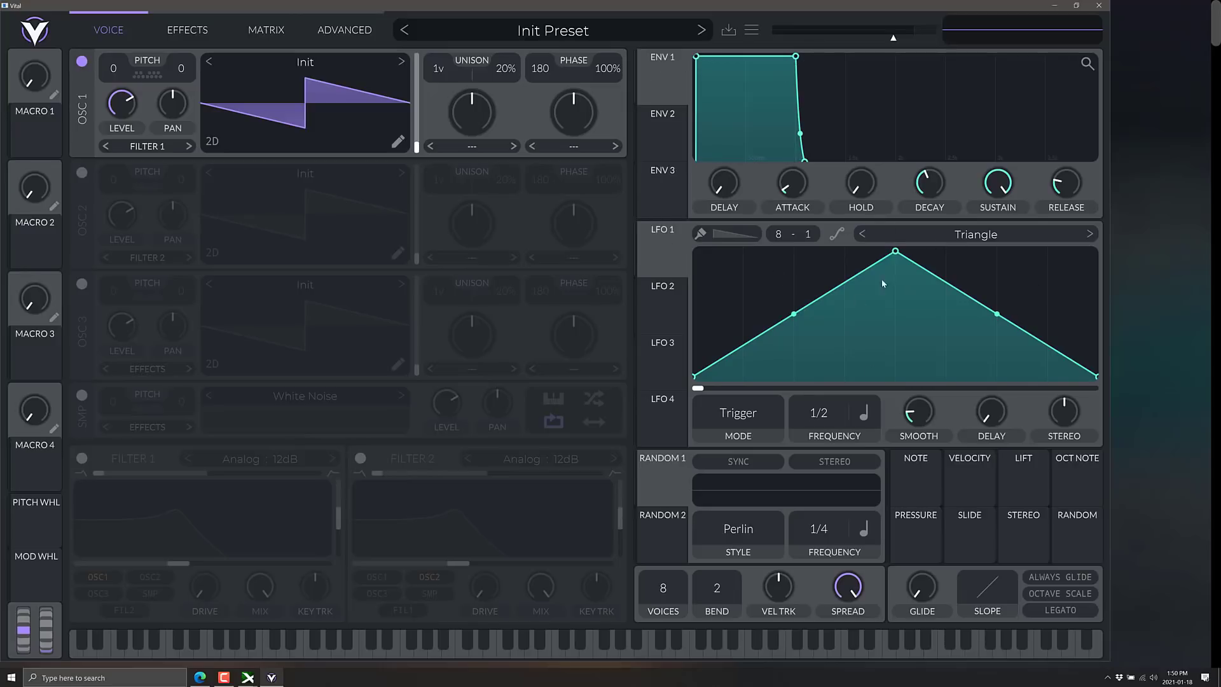
# Cycle the LFO 1 shape forward from Triangle to Nervous Groove
pyautogui.click(1092, 235)
pyautogui.click(1092, 236)
pyautogui.click(1091, 235)
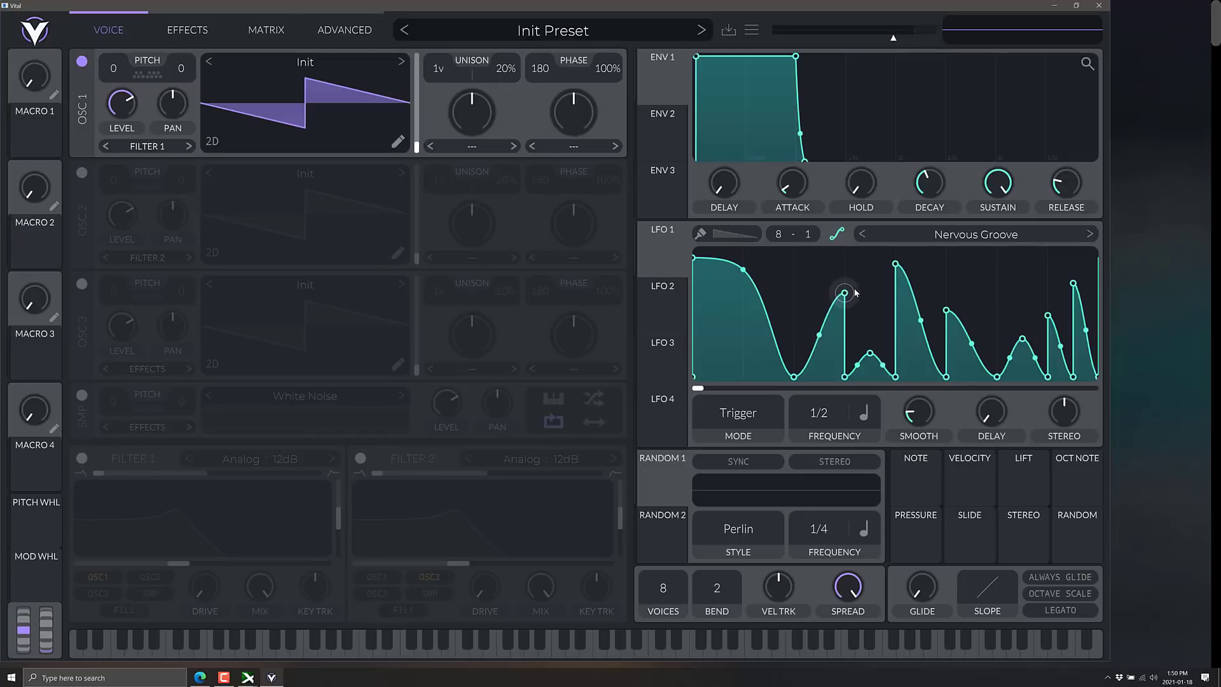
# Browse through the factory presets, going past Banana Wob and back, to load Analog Pad
pyautogui.click(701, 31)
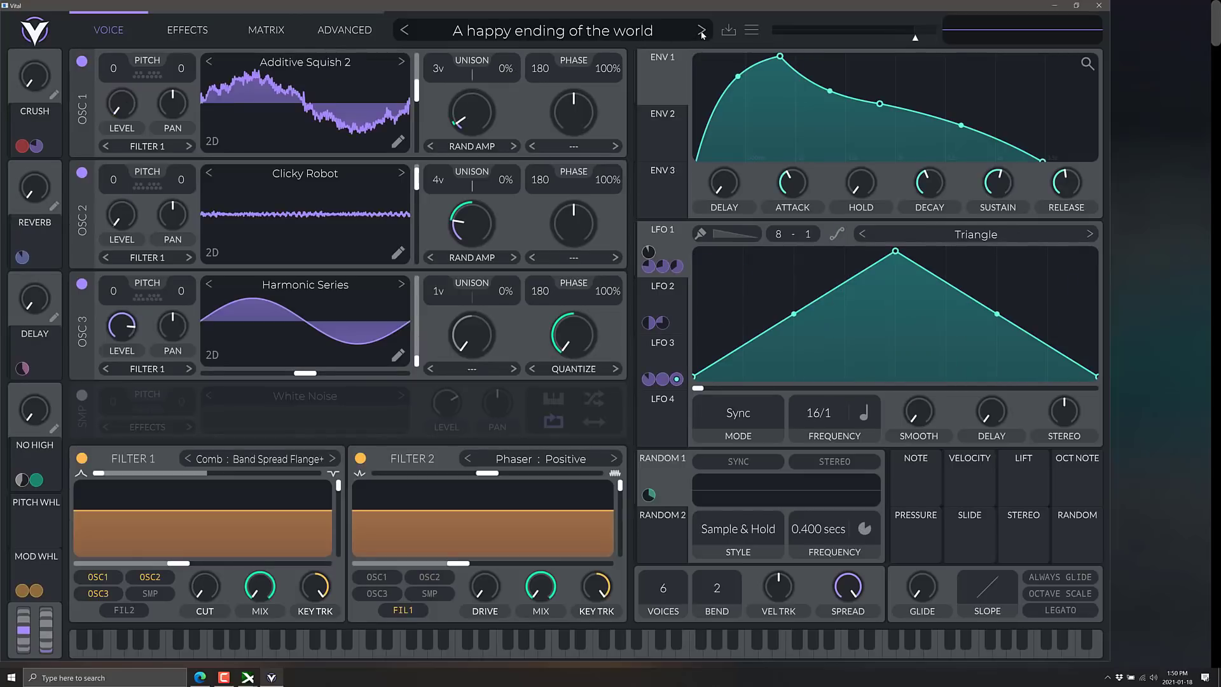
pyautogui.click(701, 31)
pyautogui.click(701, 31)
pyautogui.click(702, 30)
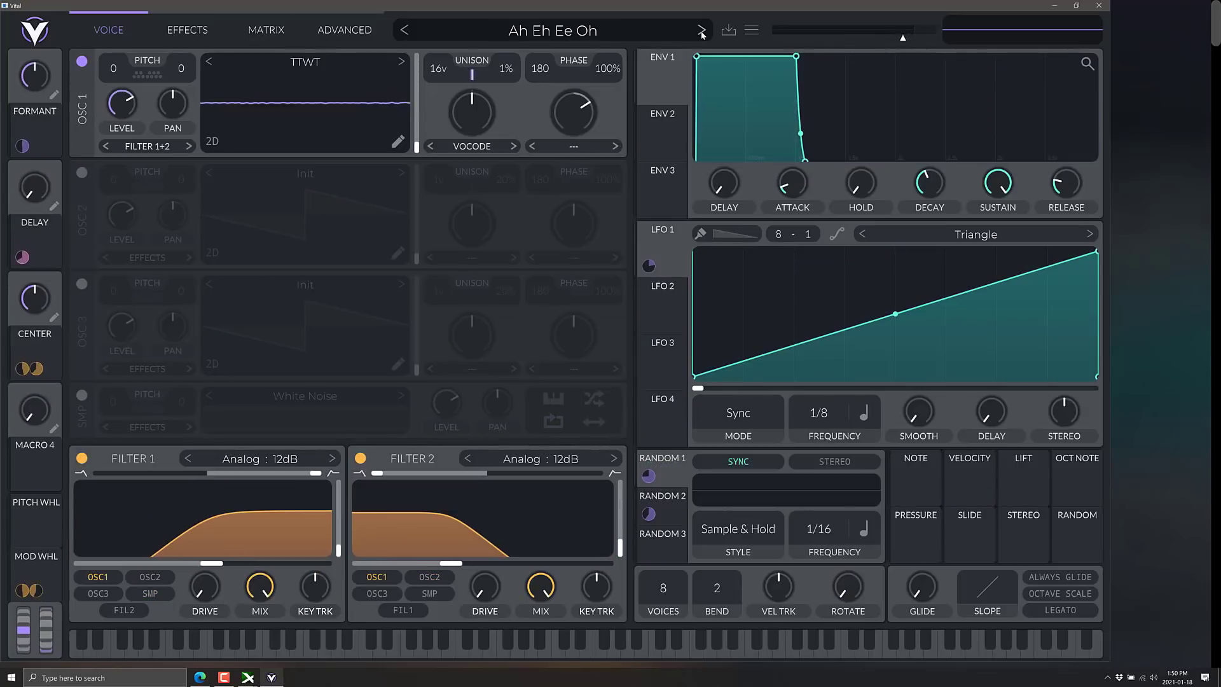
pyautogui.click(702, 30)
pyautogui.click(702, 31)
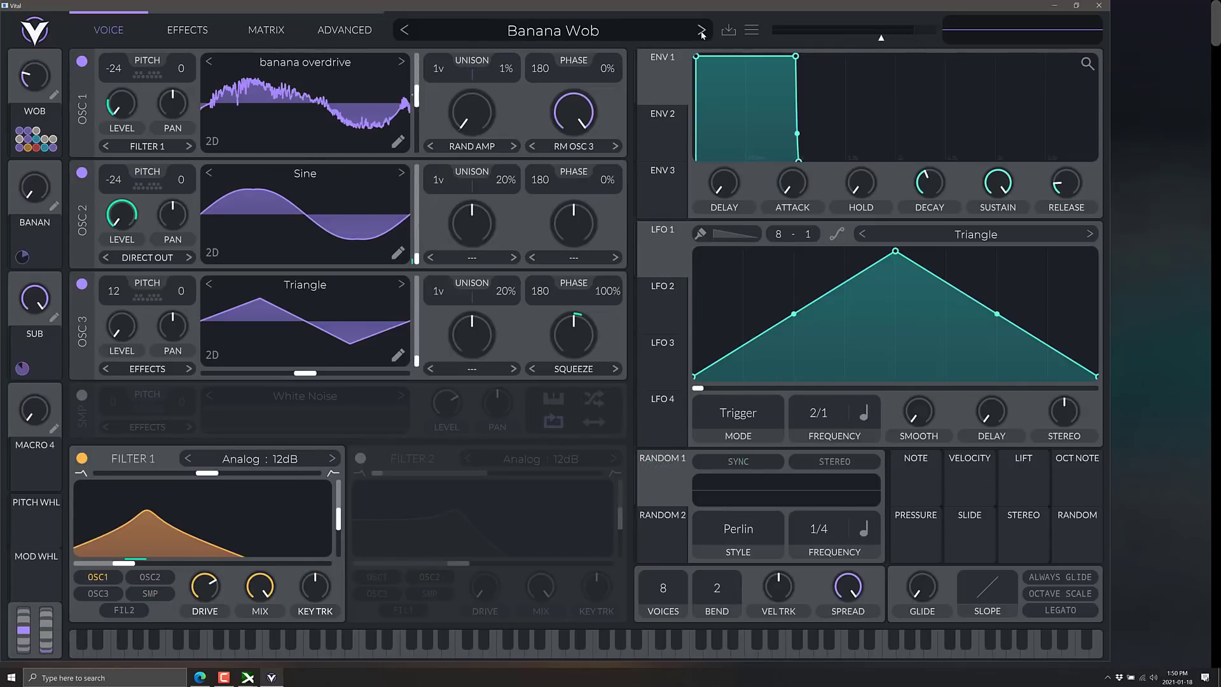
pyautogui.click(404, 30)
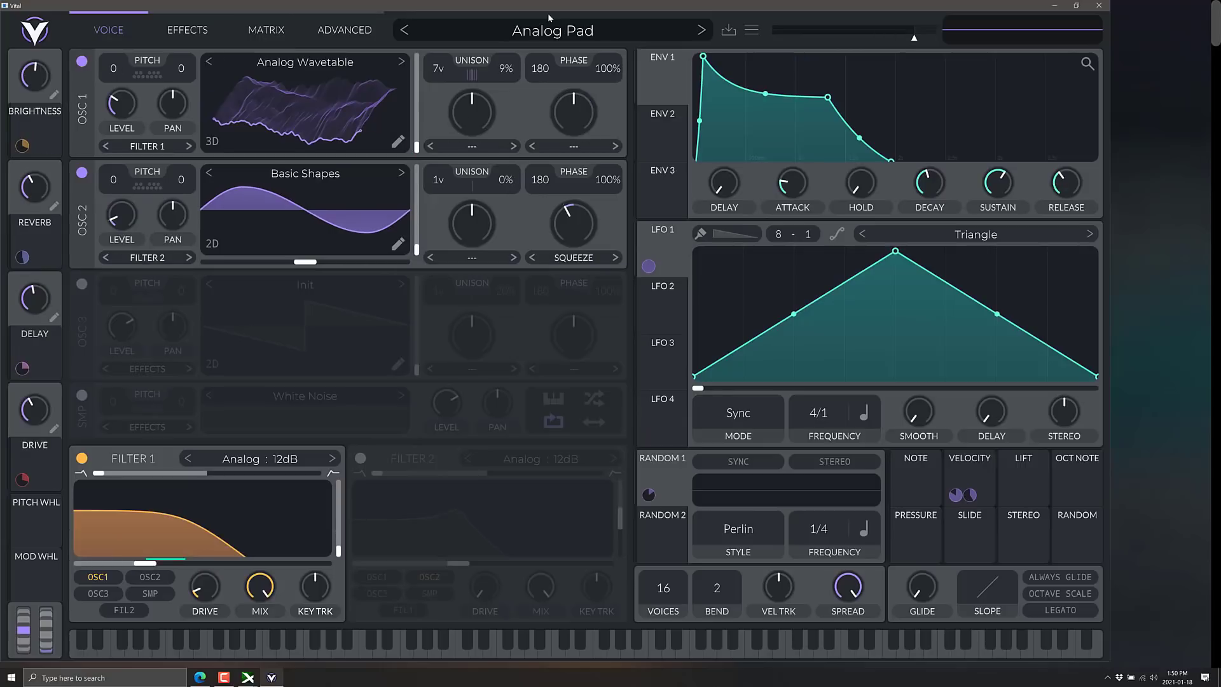
# Audition the Analog Pad preset by playing several low and high notes on the on-screen keyboard
pyautogui.click(561, 655)
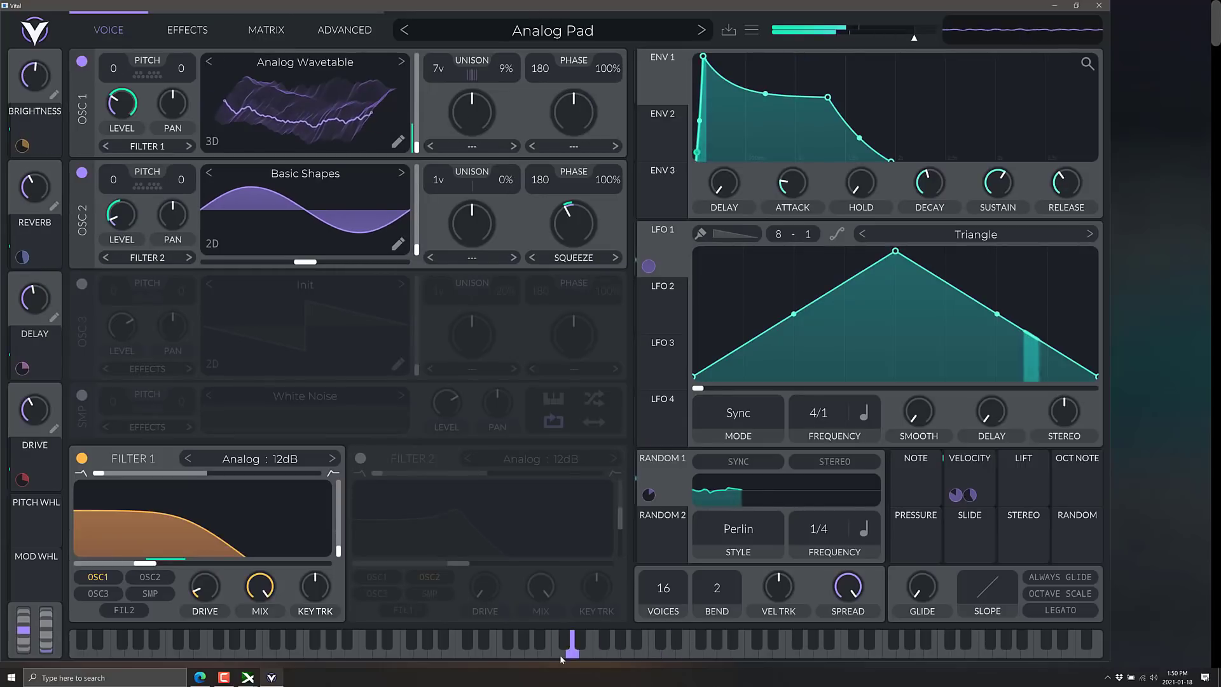
pyautogui.moveTo(561, 657); pyautogui.dragTo(439, 668)
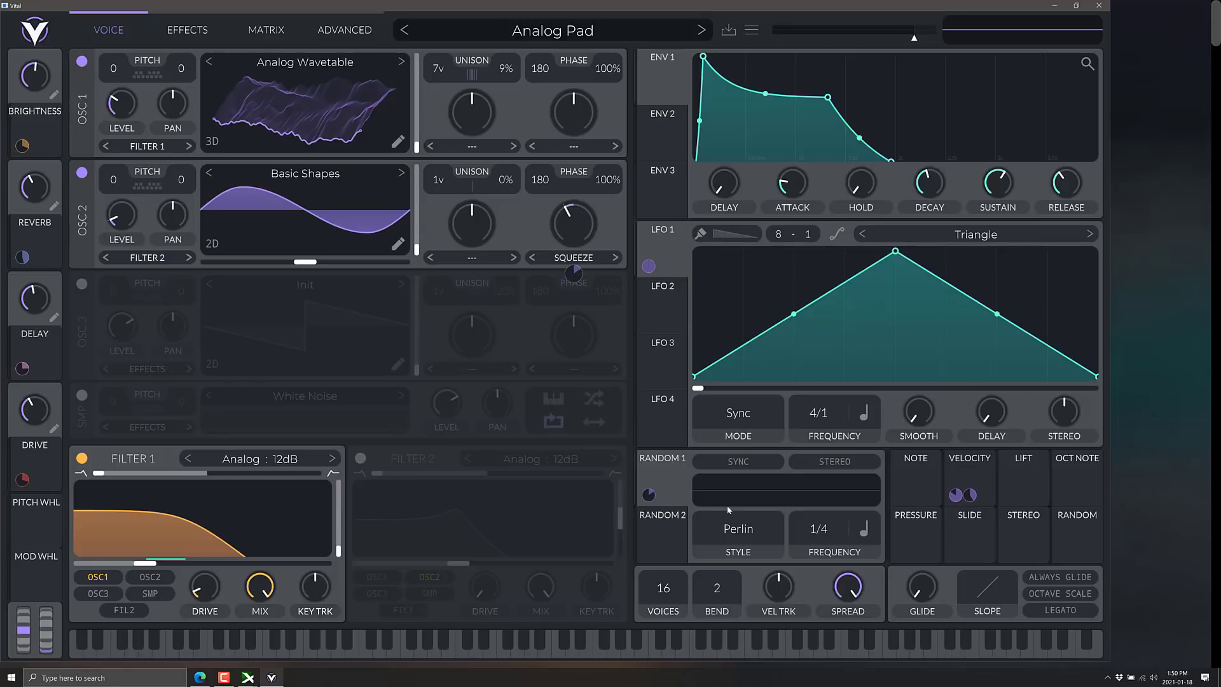
pyautogui.click(519, 650)
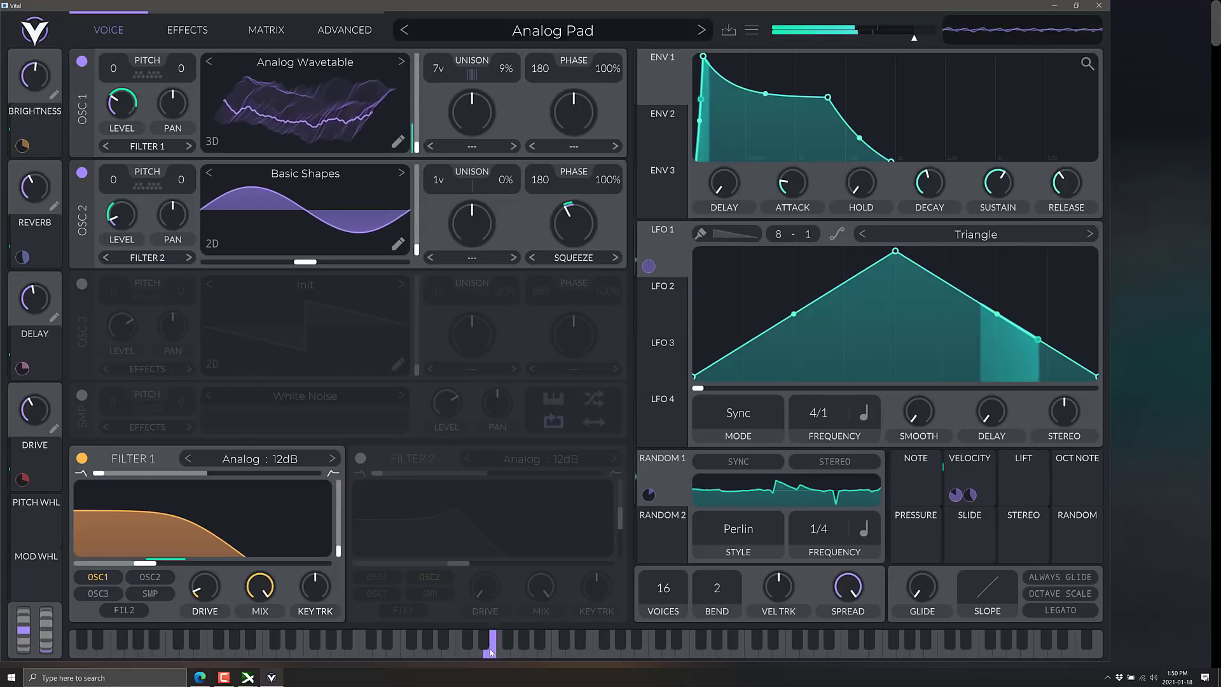
pyautogui.click(600, 653)
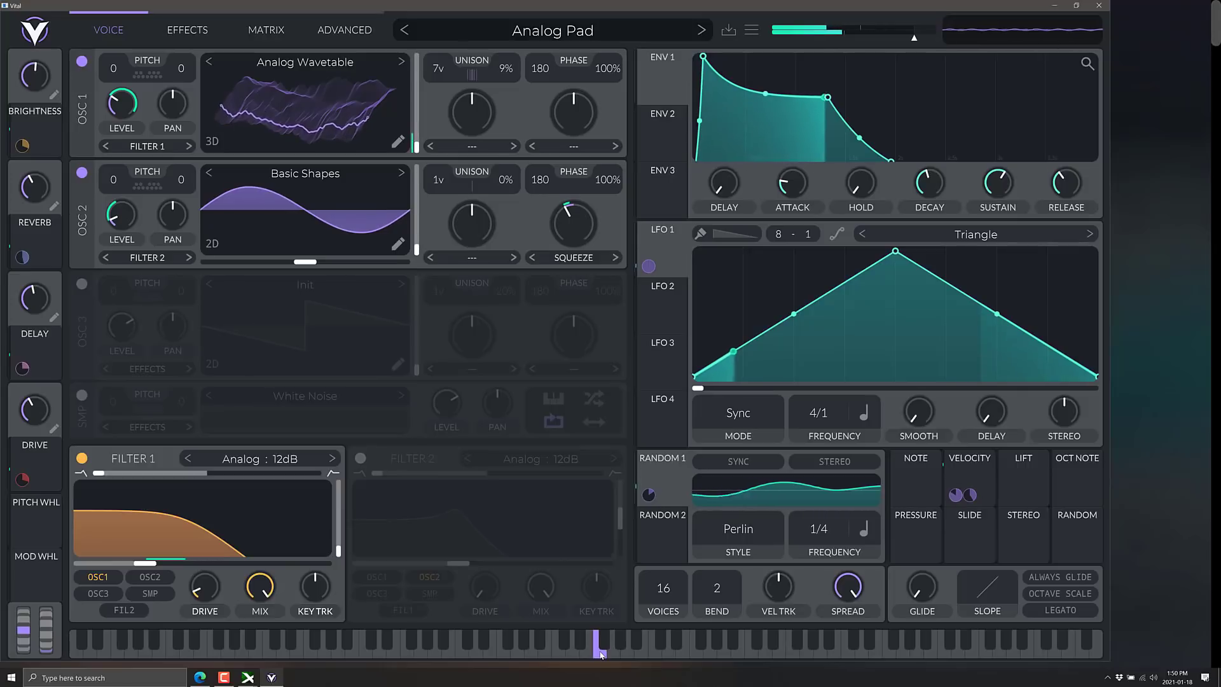
pyautogui.click(699, 655)
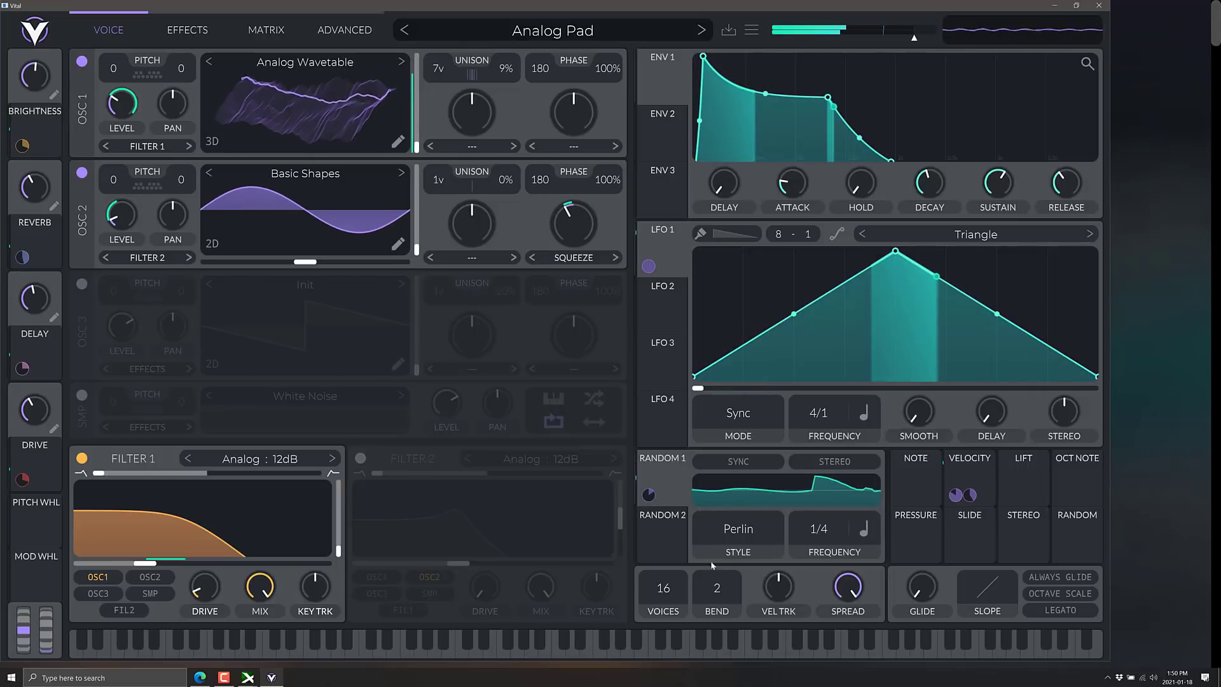
# Lengthen the attack of Envelope 1 by moving its peak point later, and play a note to hear it
pyautogui.moveTo(703, 57); pyautogui.dragTo(721, 86)
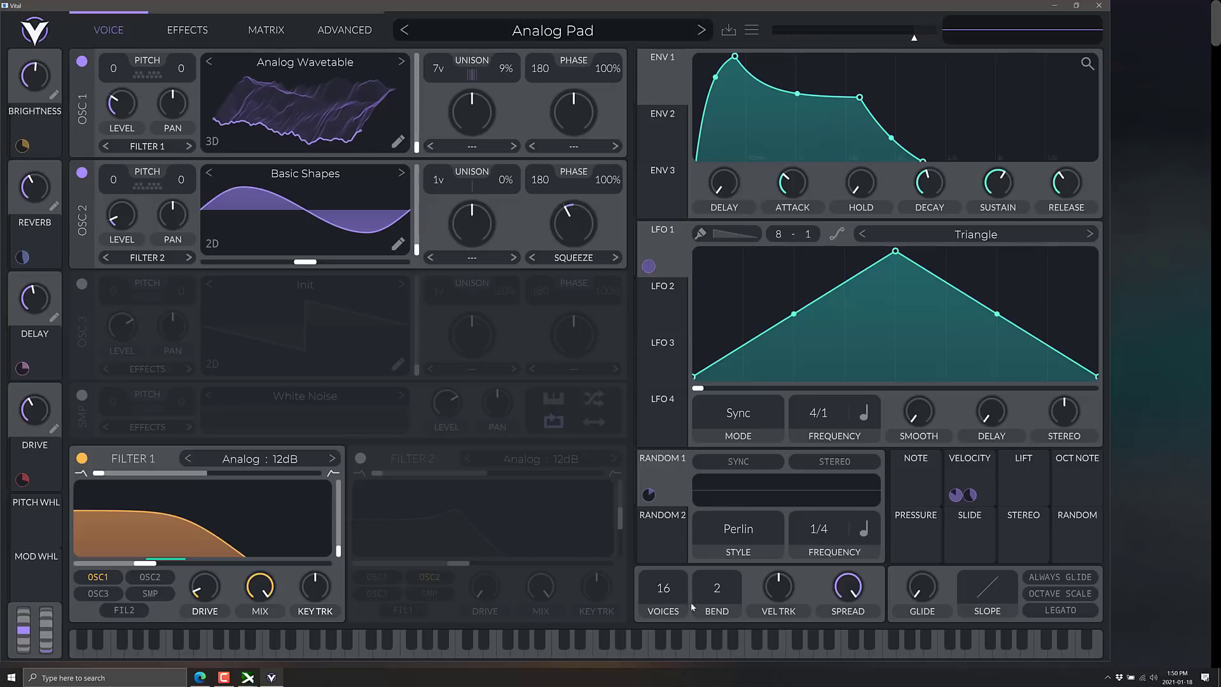
pyautogui.click(542, 652)
# Enable the Flanger in the Analog Pad effects chain and bring its settings into view
pyautogui.click(187, 30)
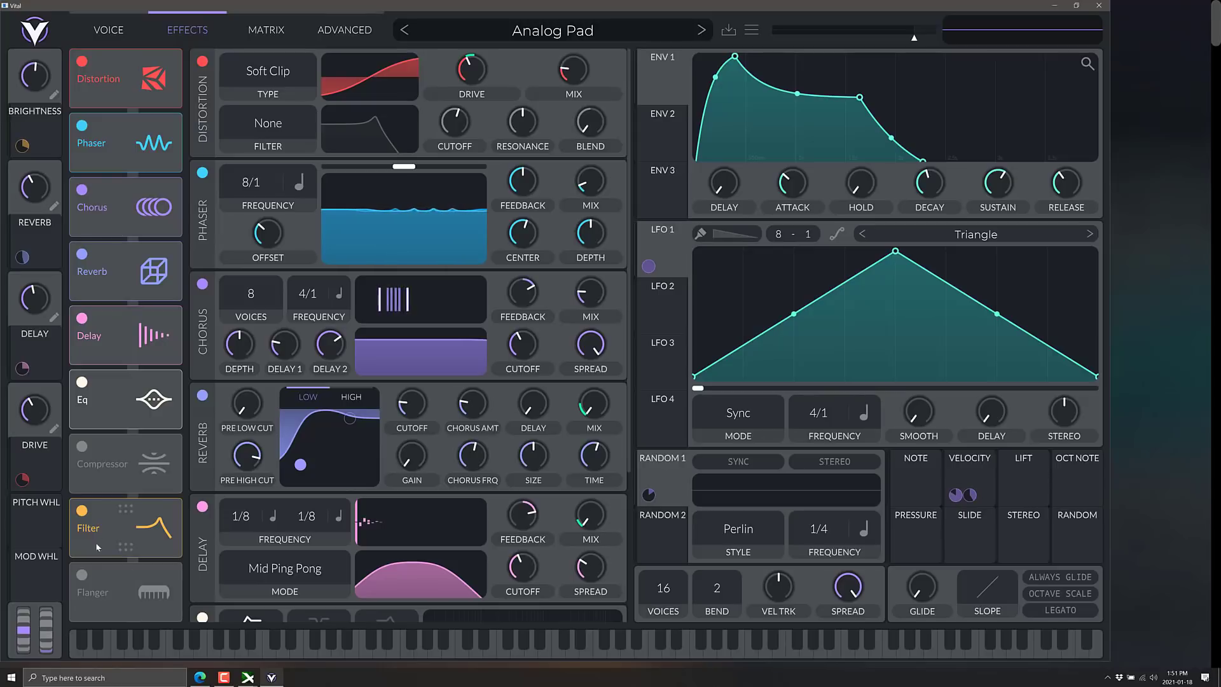
pyautogui.click(81, 576)
pyautogui.scroll(-5, 424, 488)
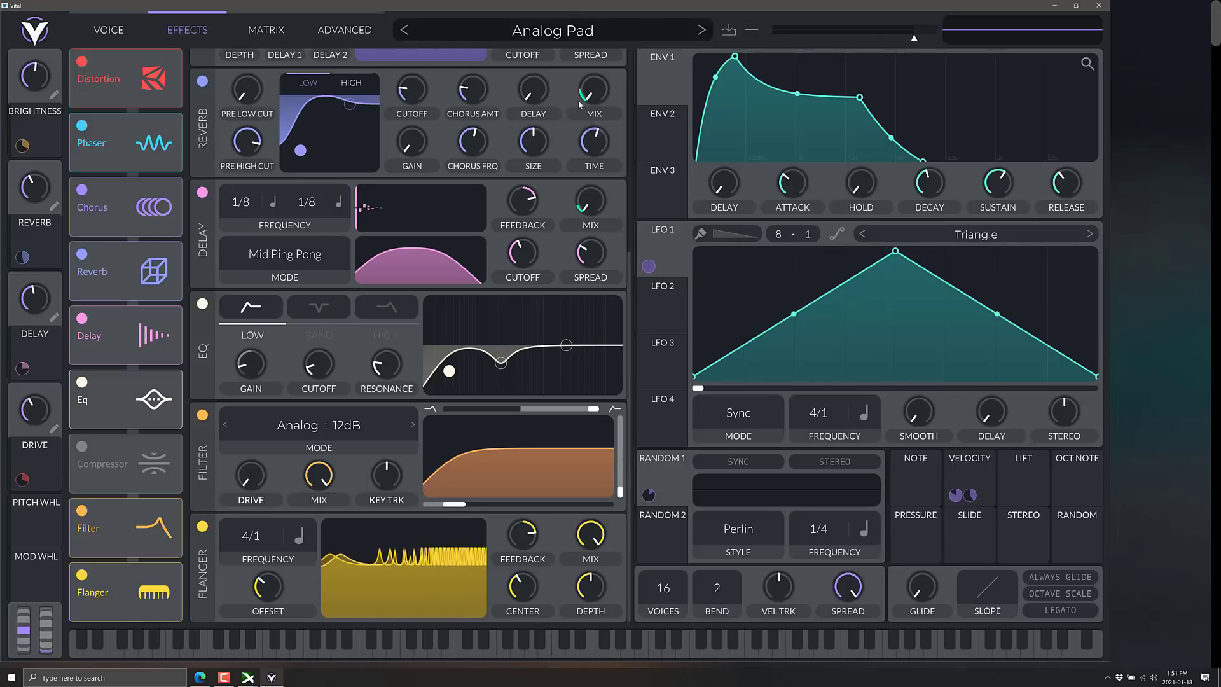
# Advance through the presets to Ceramic and play a note to audition its sound
pyautogui.click(702, 30)
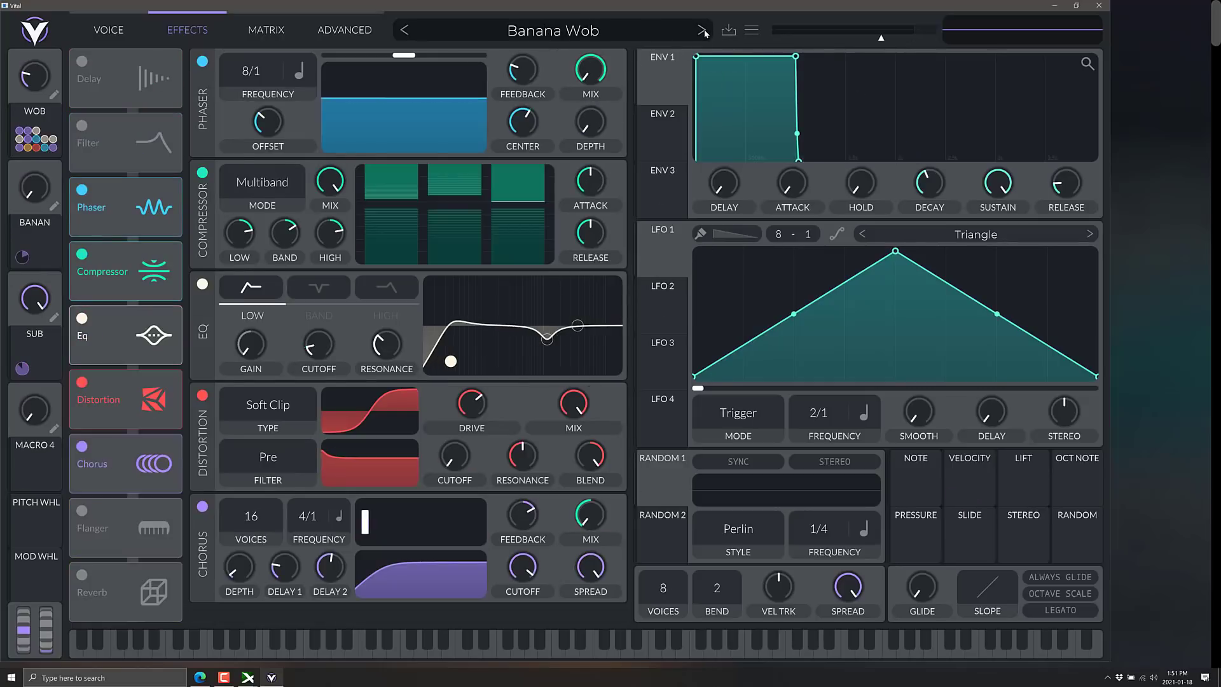
pyautogui.click(703, 30)
pyautogui.click(703, 30)
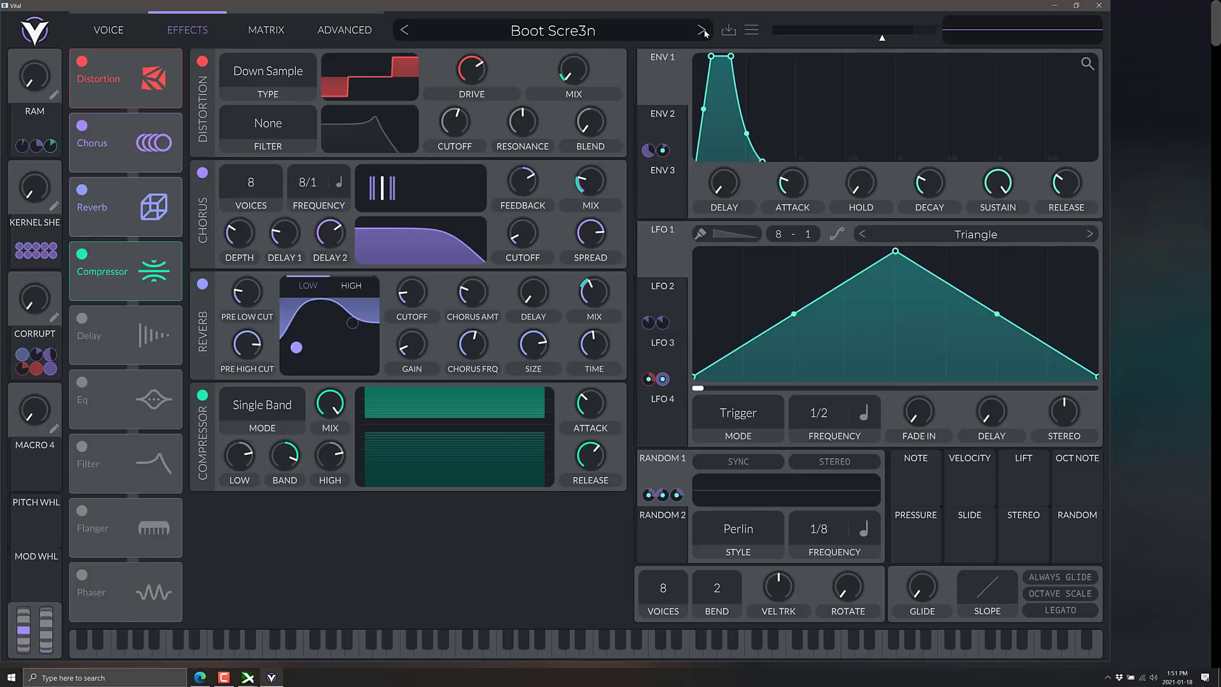
pyautogui.click(703, 30)
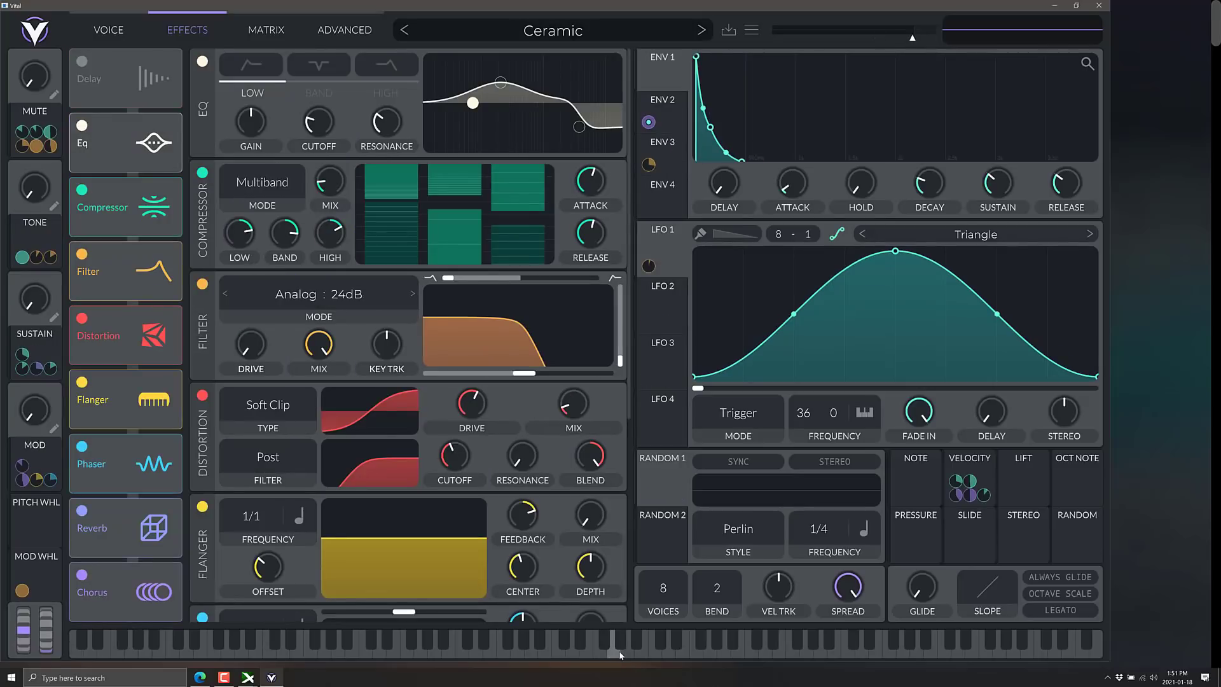
pyautogui.click(434, 650)
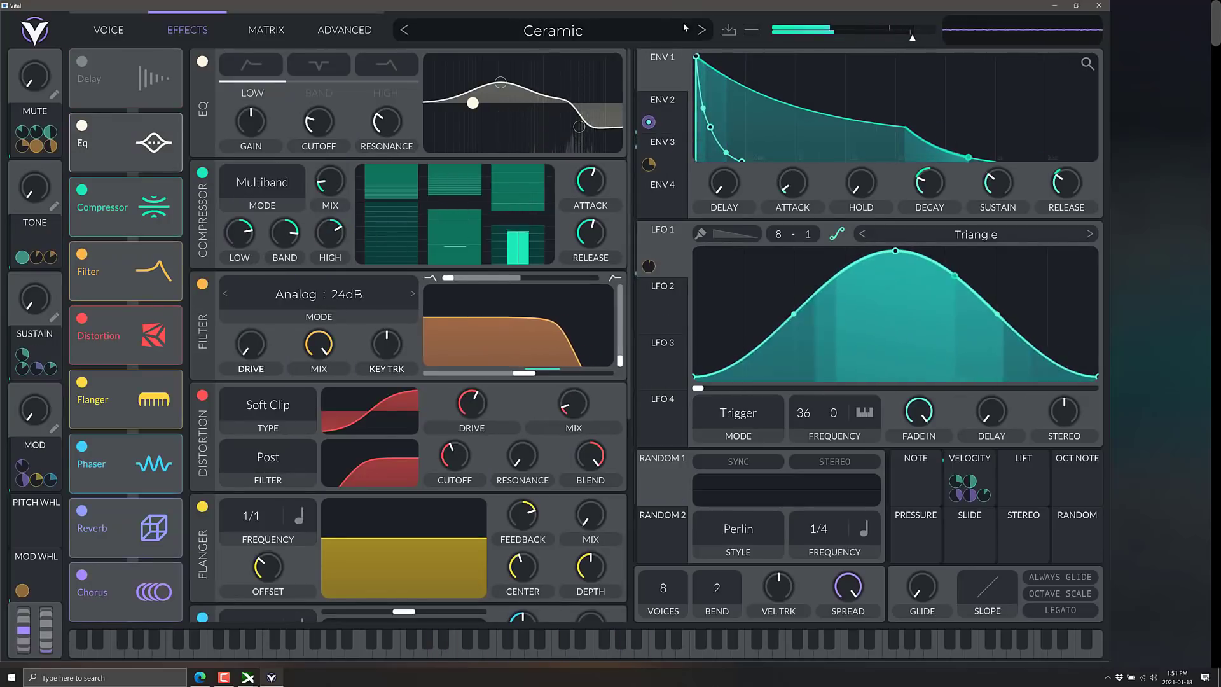
# Load the Chorusy Keys and Cinema Bells presets in turn, playing a note to audition each
pyautogui.click(701, 31)
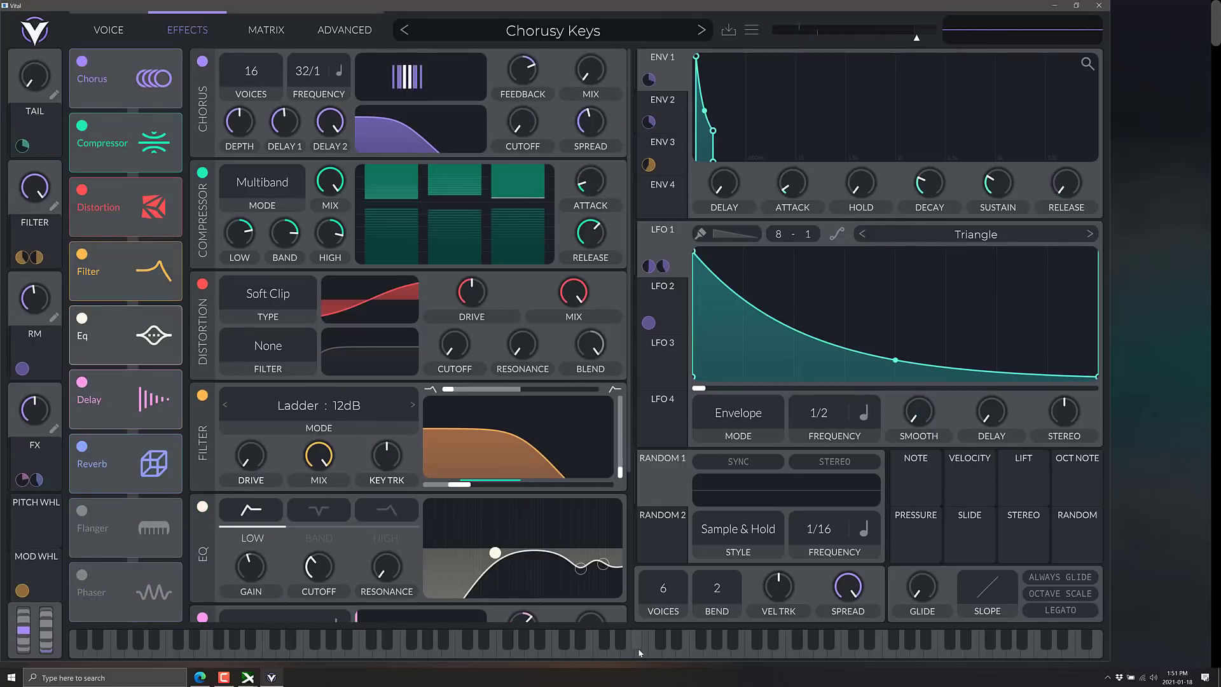
pyautogui.click(449, 650)
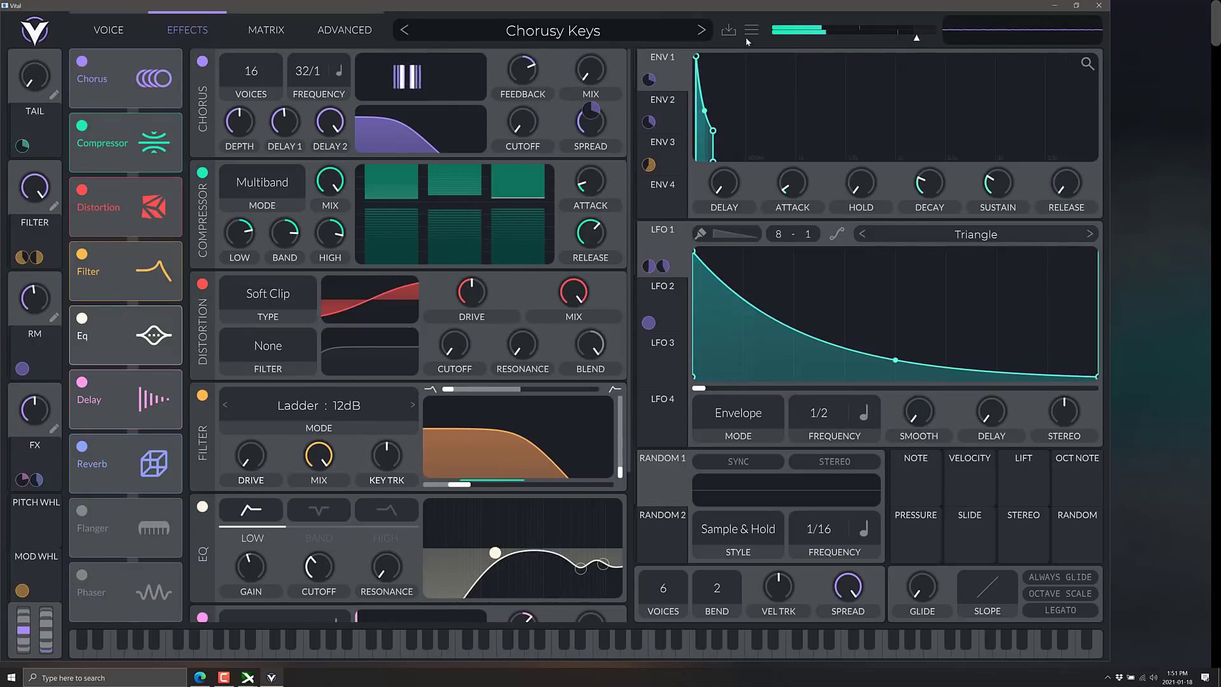
pyautogui.click(702, 30)
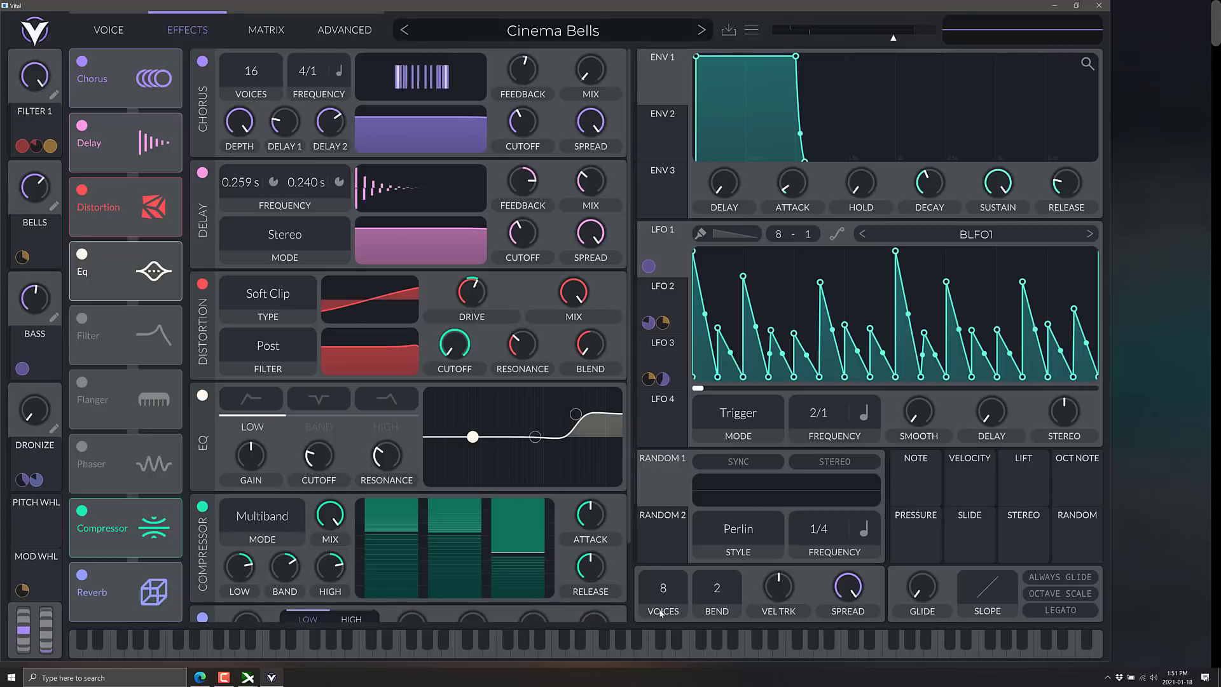
pyautogui.click(449, 650)
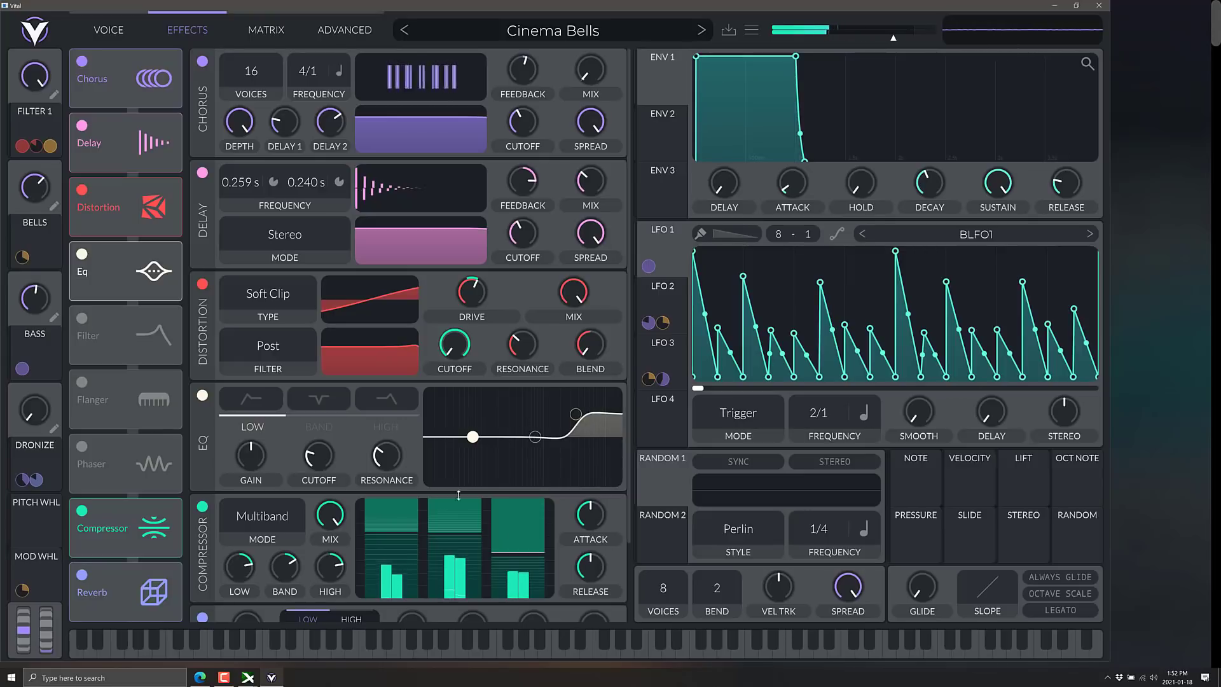
# Load the Complex Electro 1 preset and audition it with a sweep from higher to lower notes
pyautogui.click(702, 30)
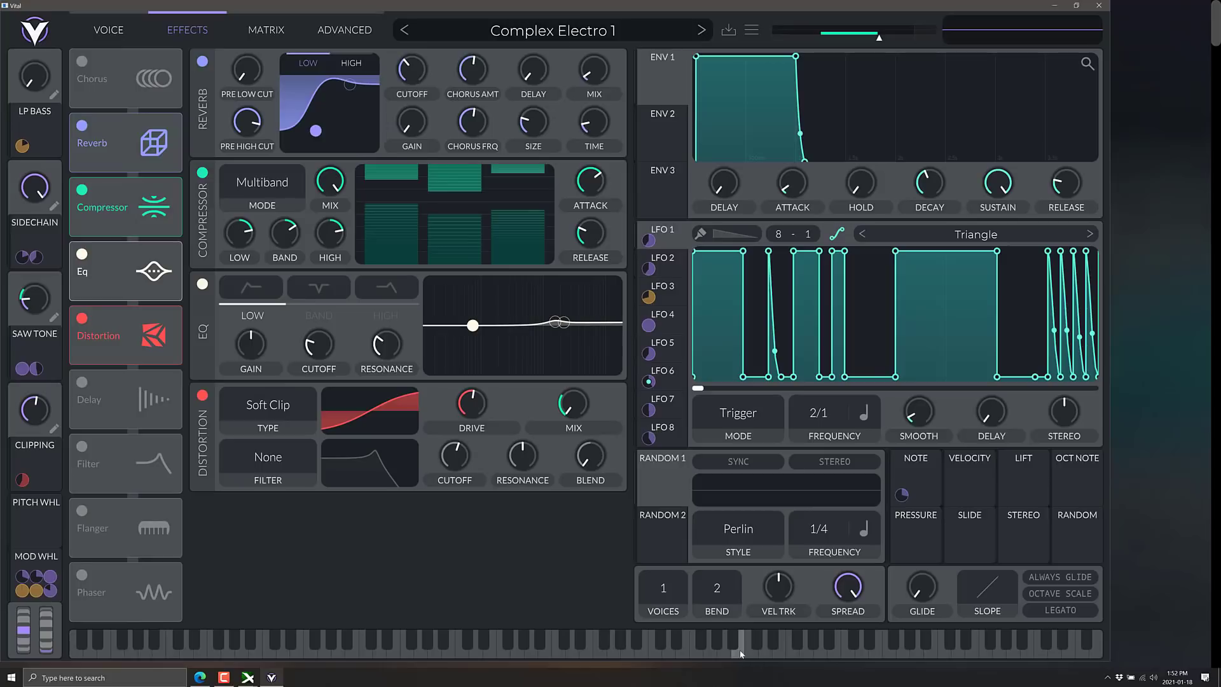
pyautogui.moveTo(740, 653); pyautogui.dragTo(469, 650)
# Review the modulation matrix routings of Complex Electro 1, and show its advanced oscillator, voice and oversampling settings
pyautogui.click(265, 32)
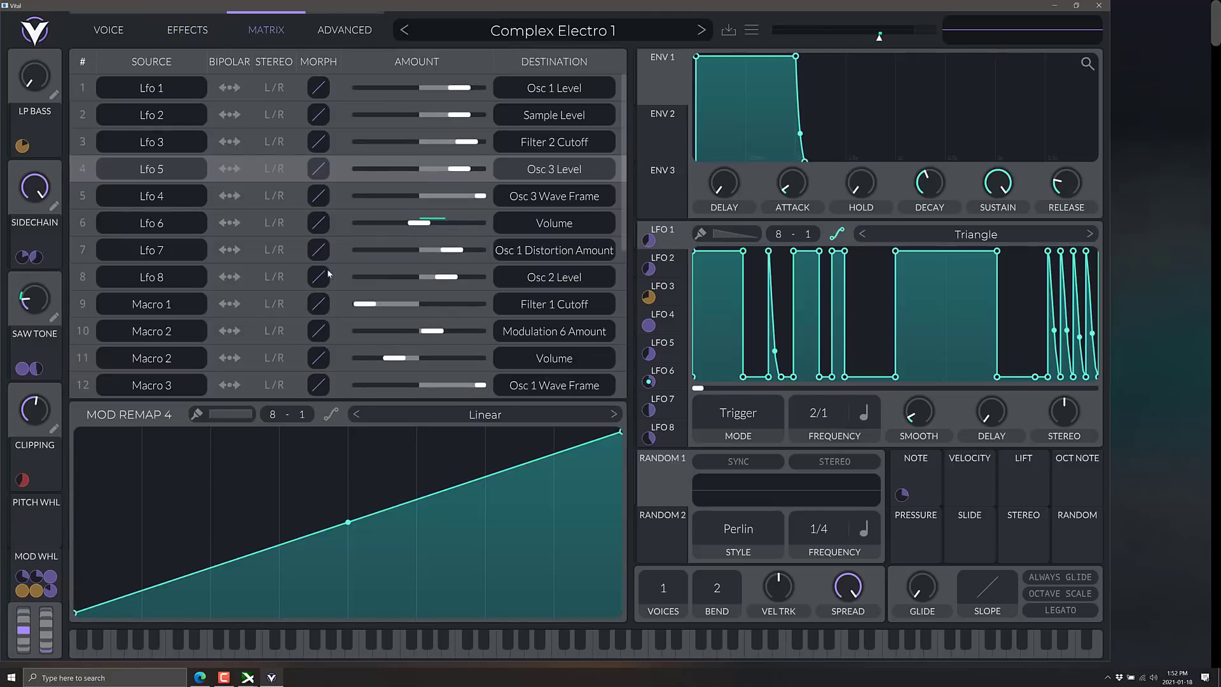
pyautogui.scroll(-5, 246, 263)
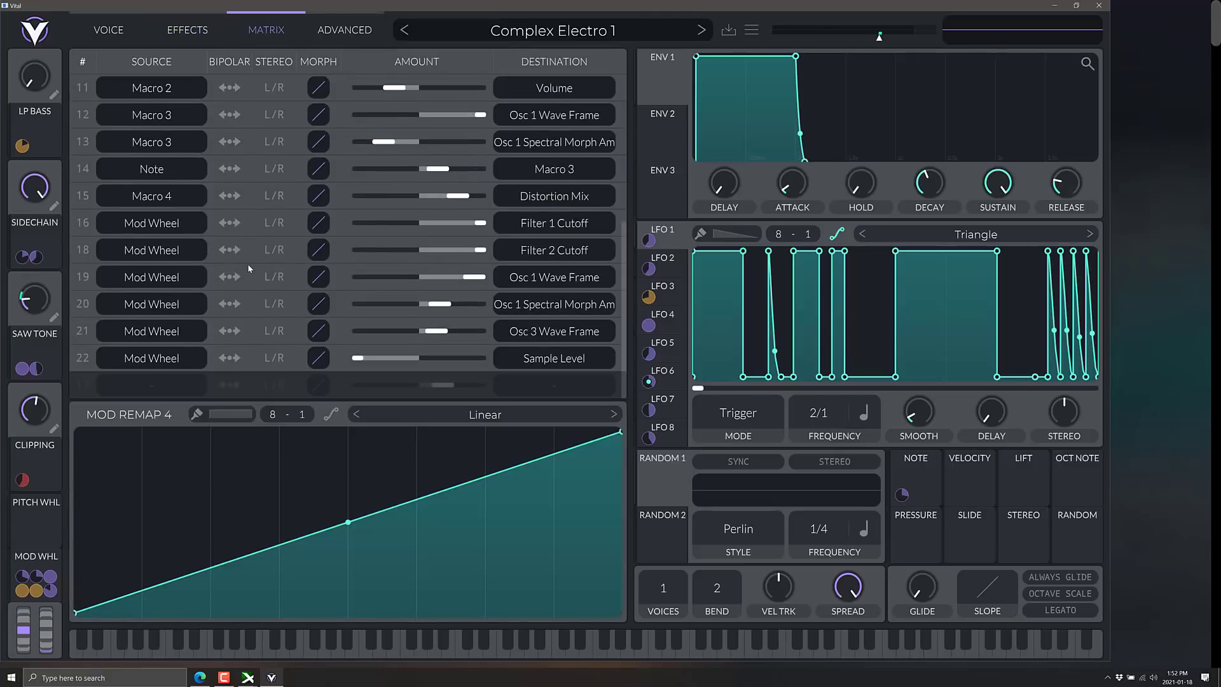
pyautogui.scroll(5, 249, 273)
pyautogui.click(357, 31)
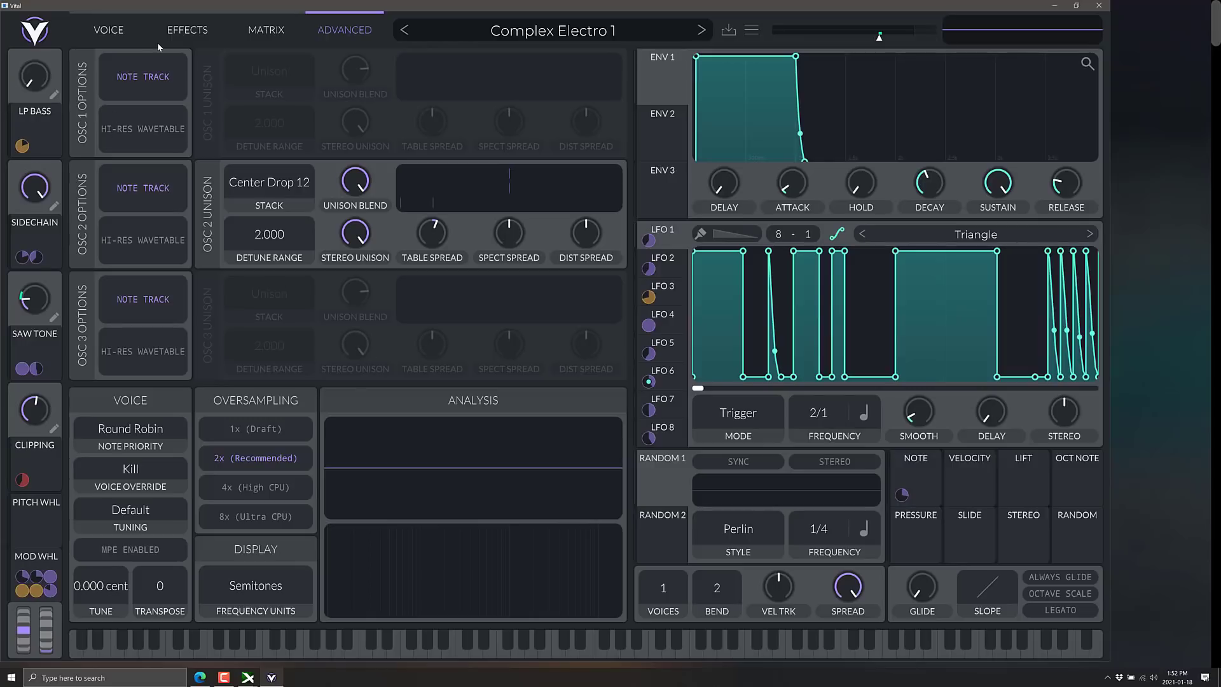
# Return to the oscillator and filter view, and play several notes while trying the pitch wheel on Complex Electro 1
pyautogui.click(109, 33)
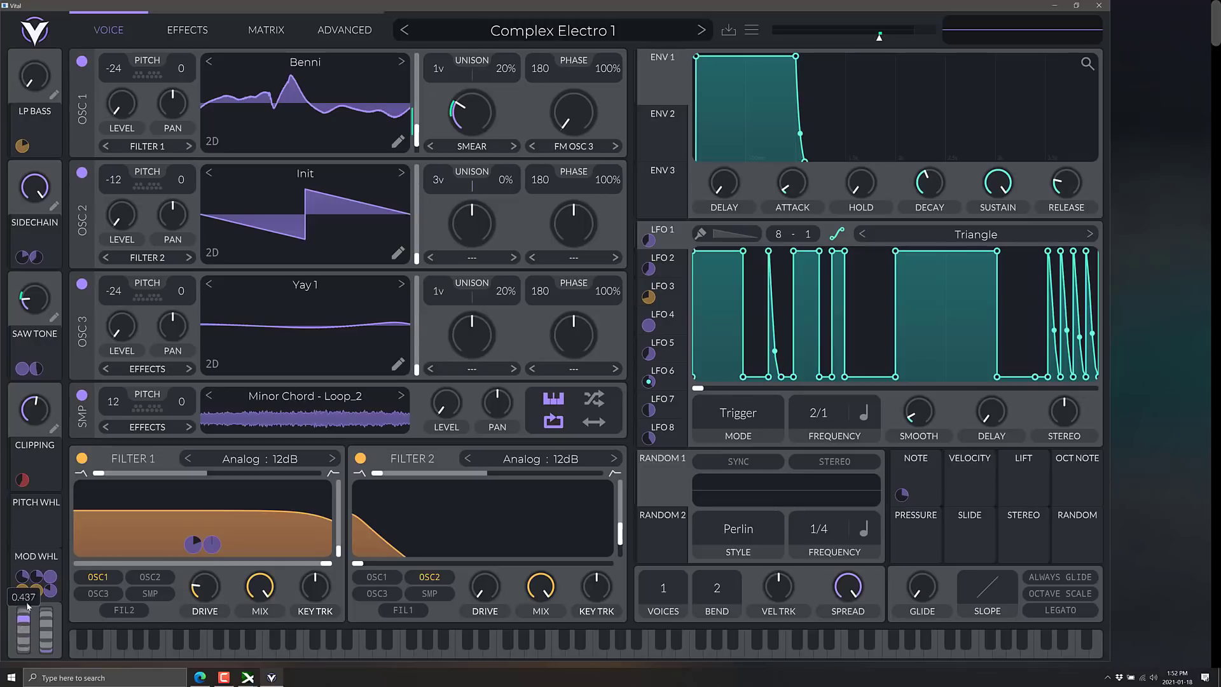
pyautogui.click(381, 654)
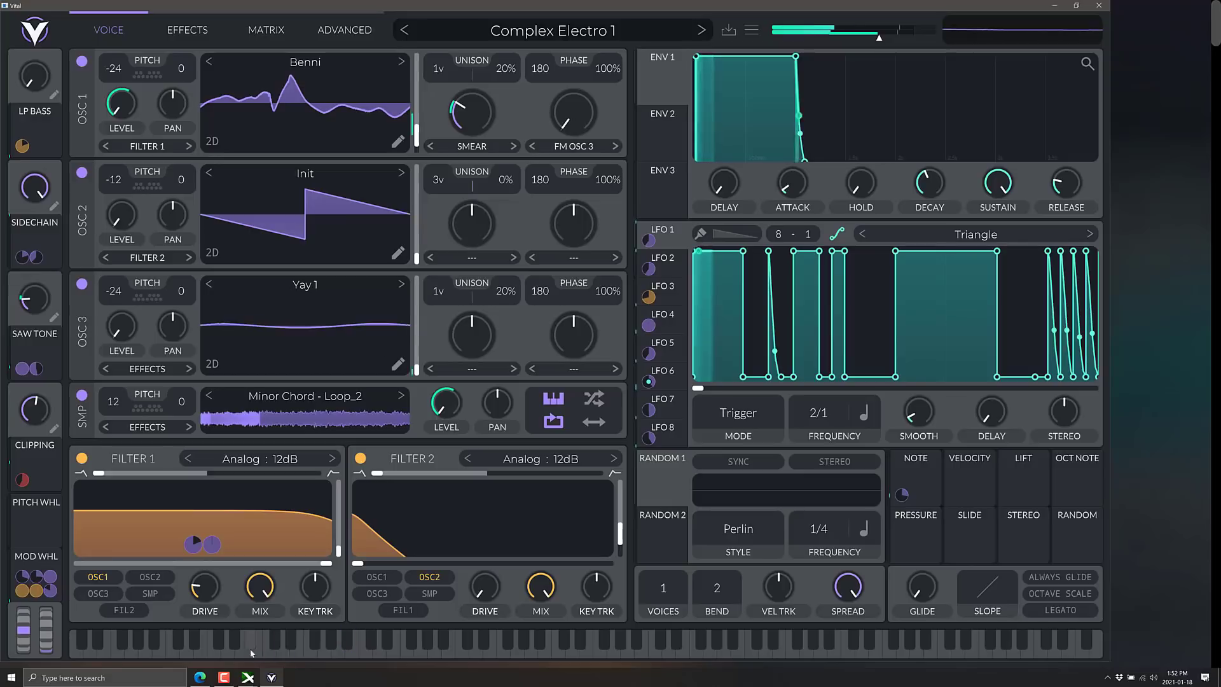
pyautogui.click(536, 653)
pyautogui.click(588, 652)
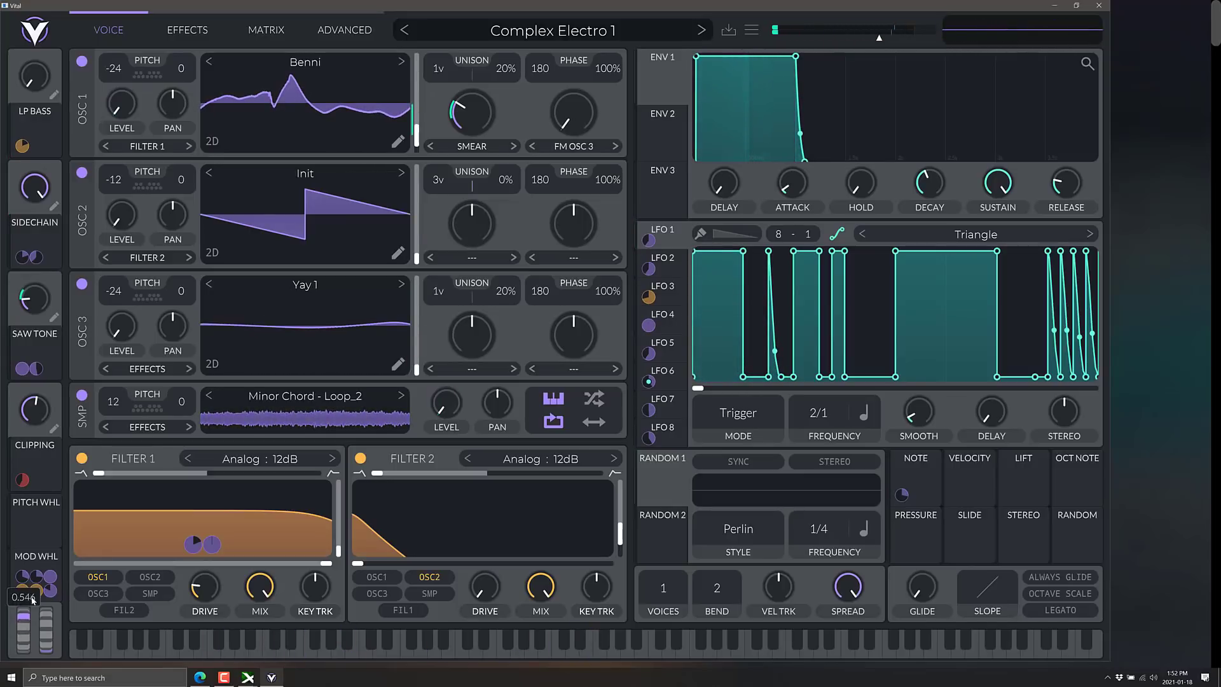
pyautogui.click(556, 653)
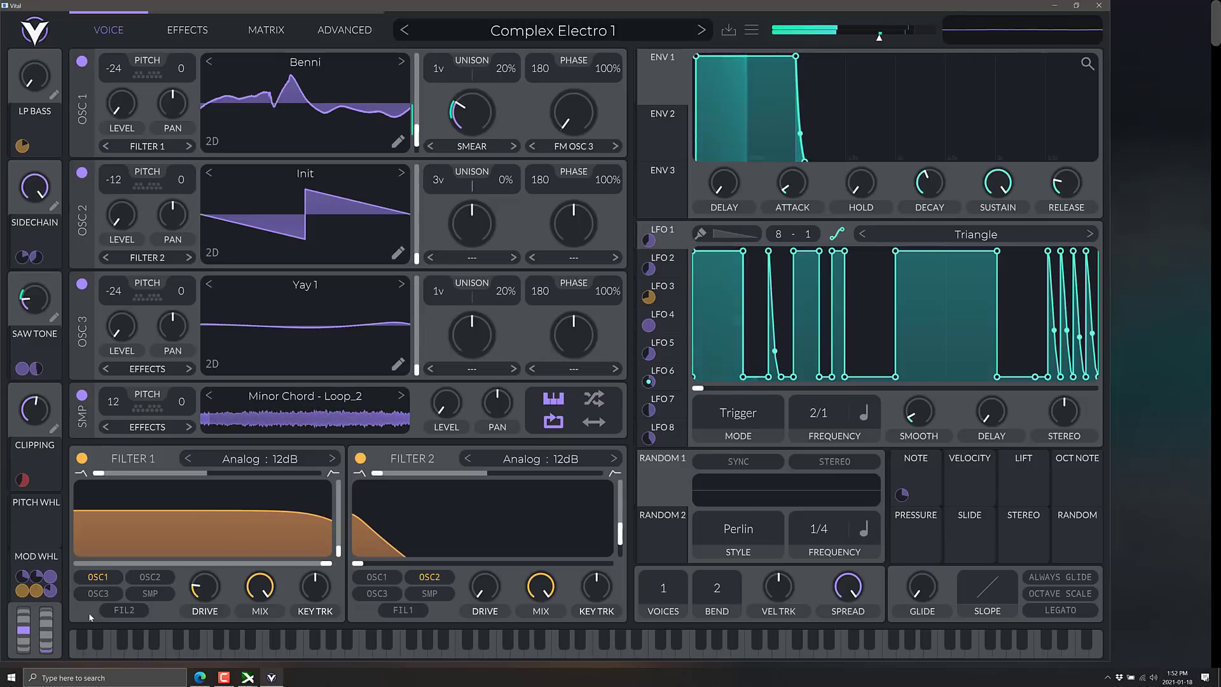
# Raise the modulation wheel and play a note to hear its effect on the sound
pyautogui.moveTo(45, 632); pyautogui.dragTo(52, 591)
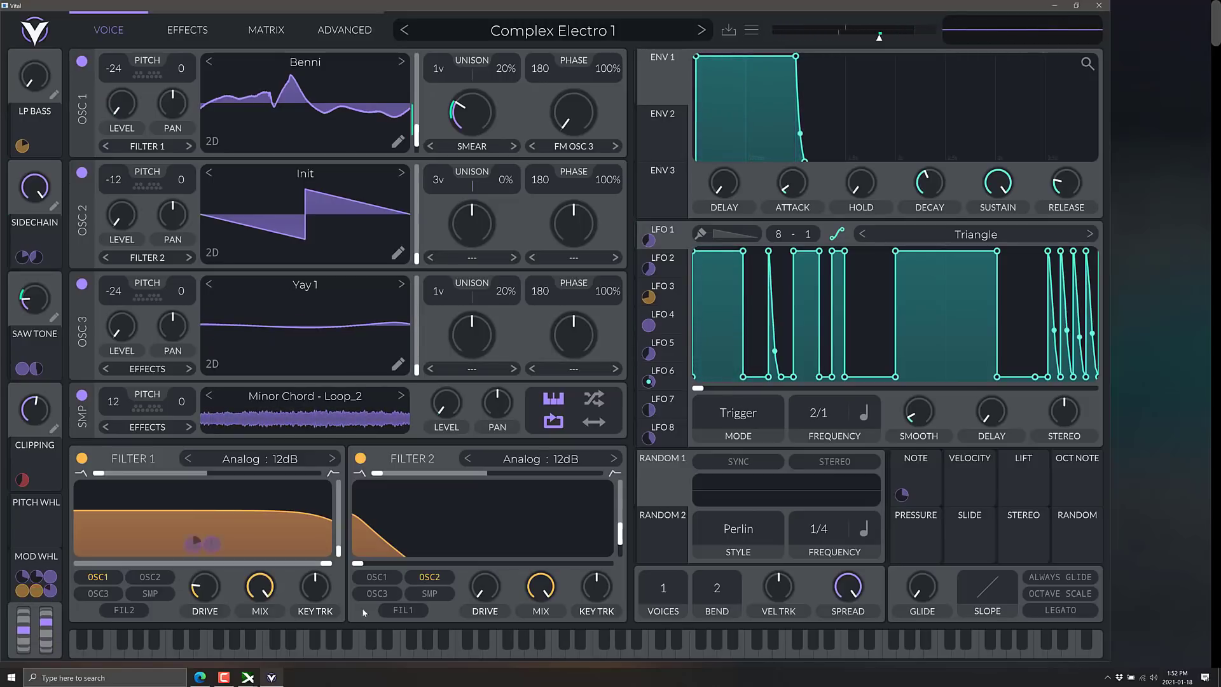
pyautogui.click(588, 650)
# Close the standalone Vital synthesizer, switch to Mixcraft 9 and create a new project with the default settings
pyautogui.click(1106, 8)
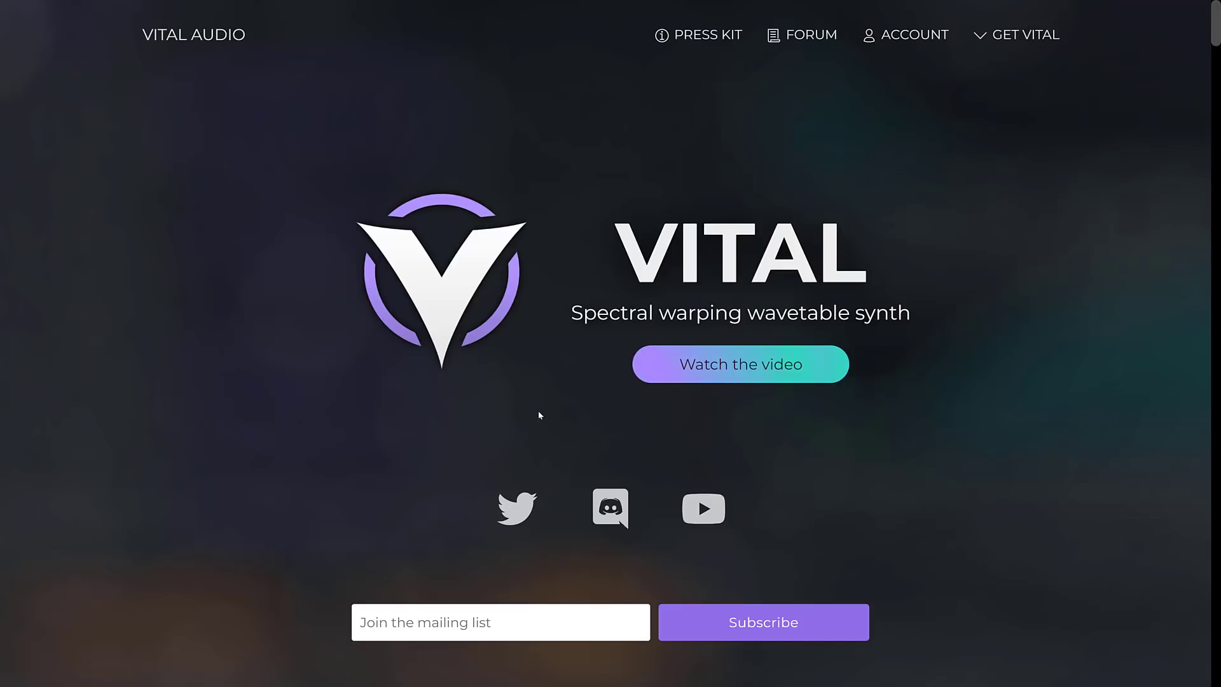
pyautogui.hotkey('alt', 'Tab')
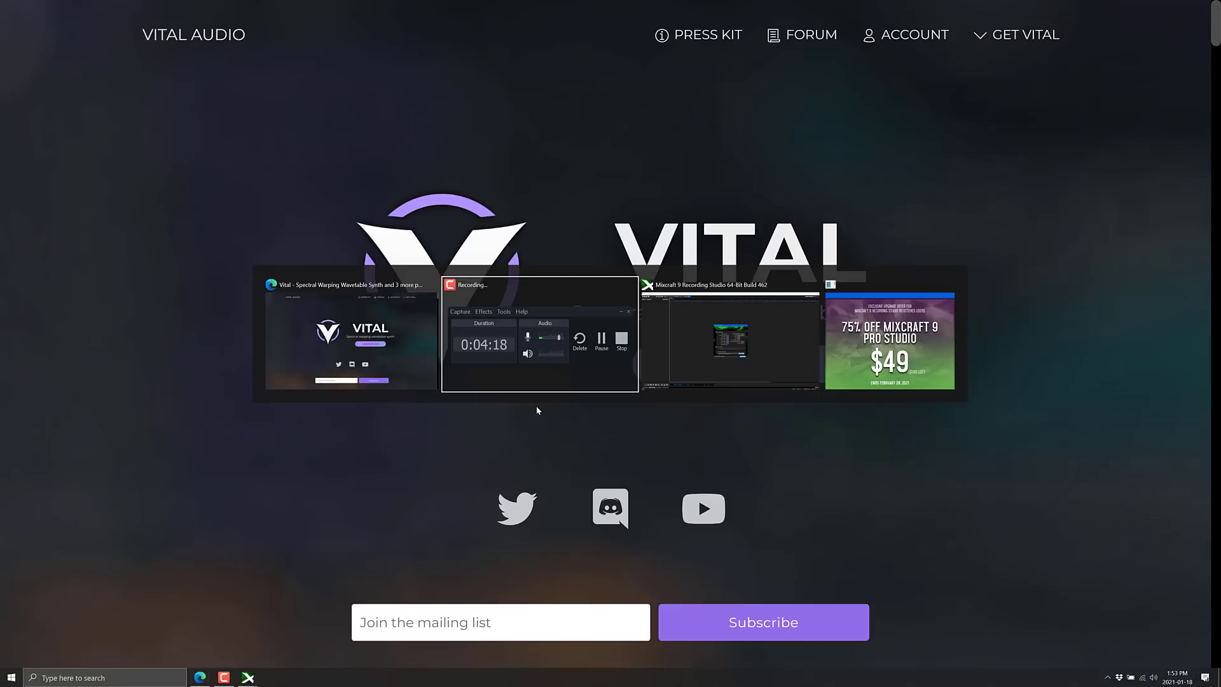
pyautogui.press('Tab')
pyautogui.press('Tab')
pyautogui.hotkey('shift', 'Tab')
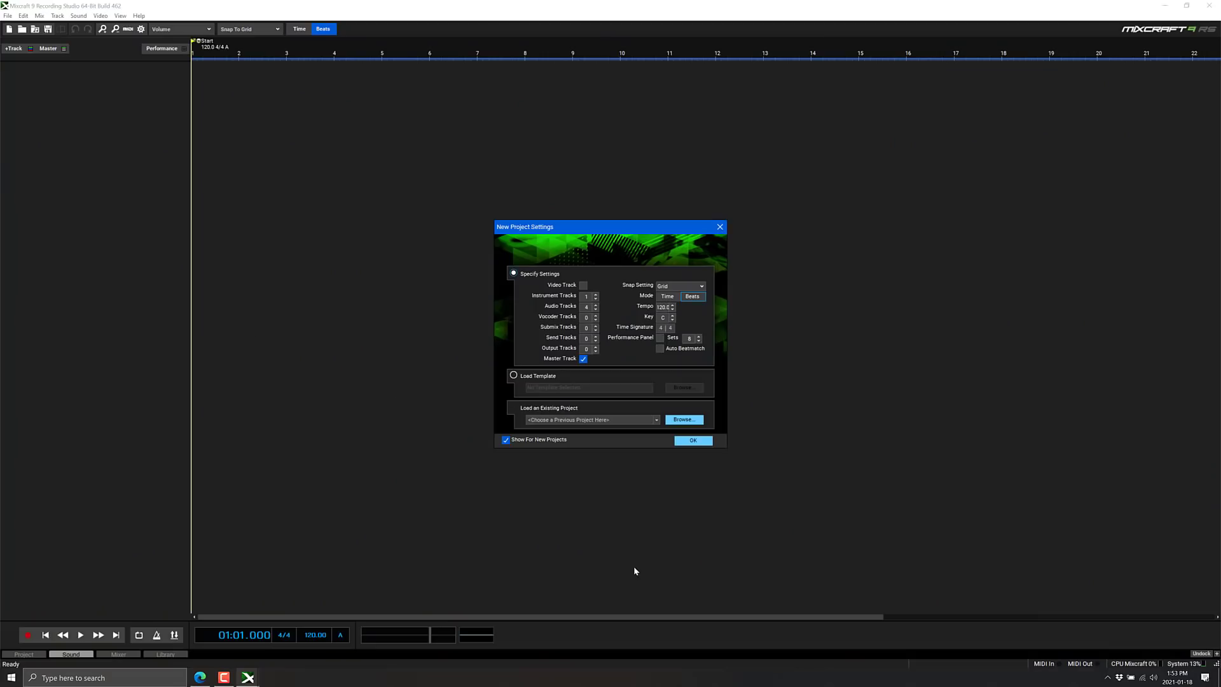
pyautogui.click(707, 441)
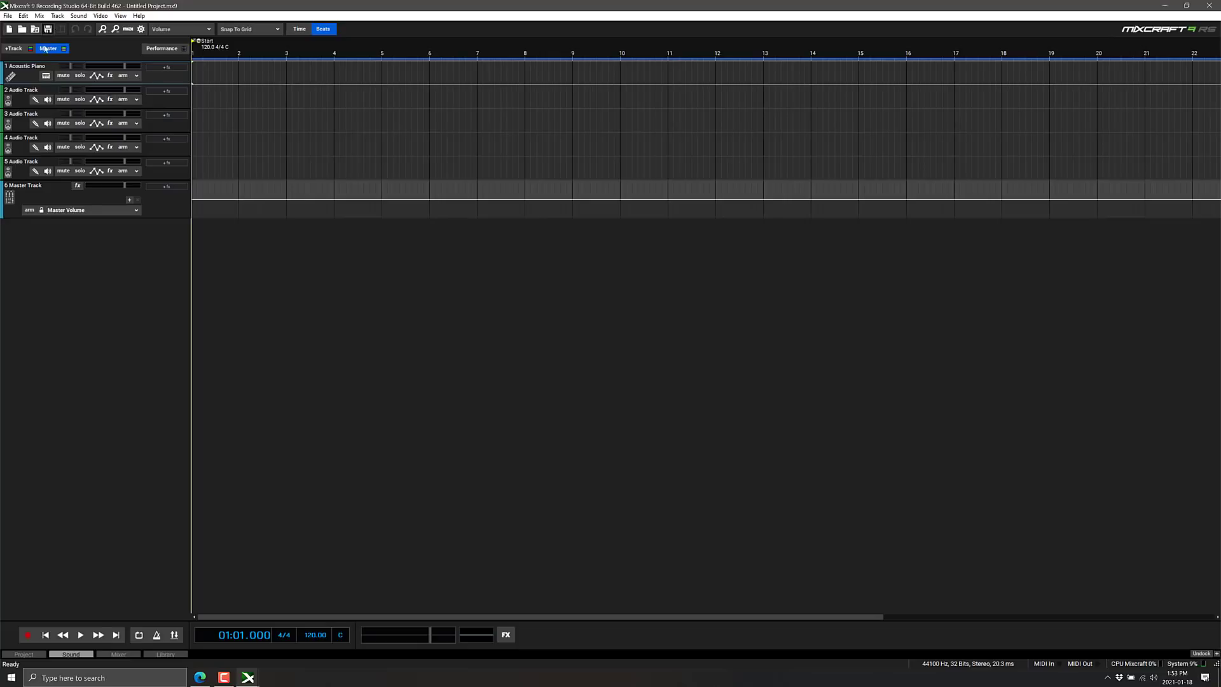
# Assign the Vital (VST3) instrument from the VSTi category to the Acoustic Piano track
pyautogui.click(46, 76)
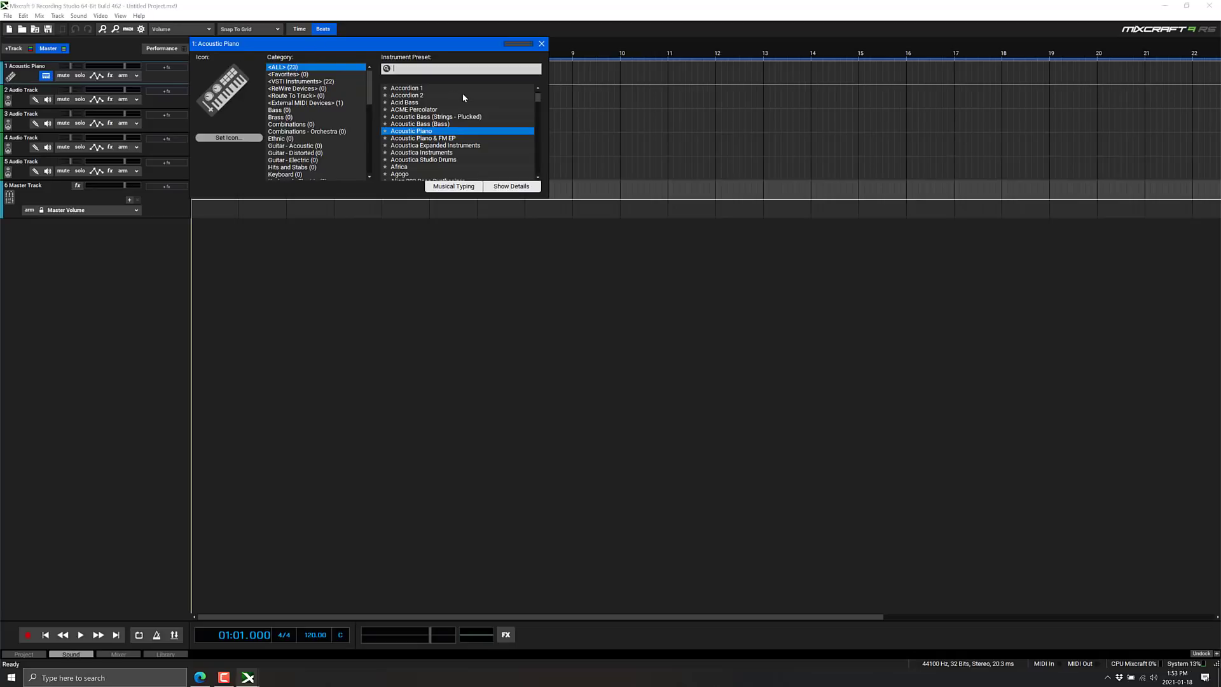
pyautogui.click(301, 82)
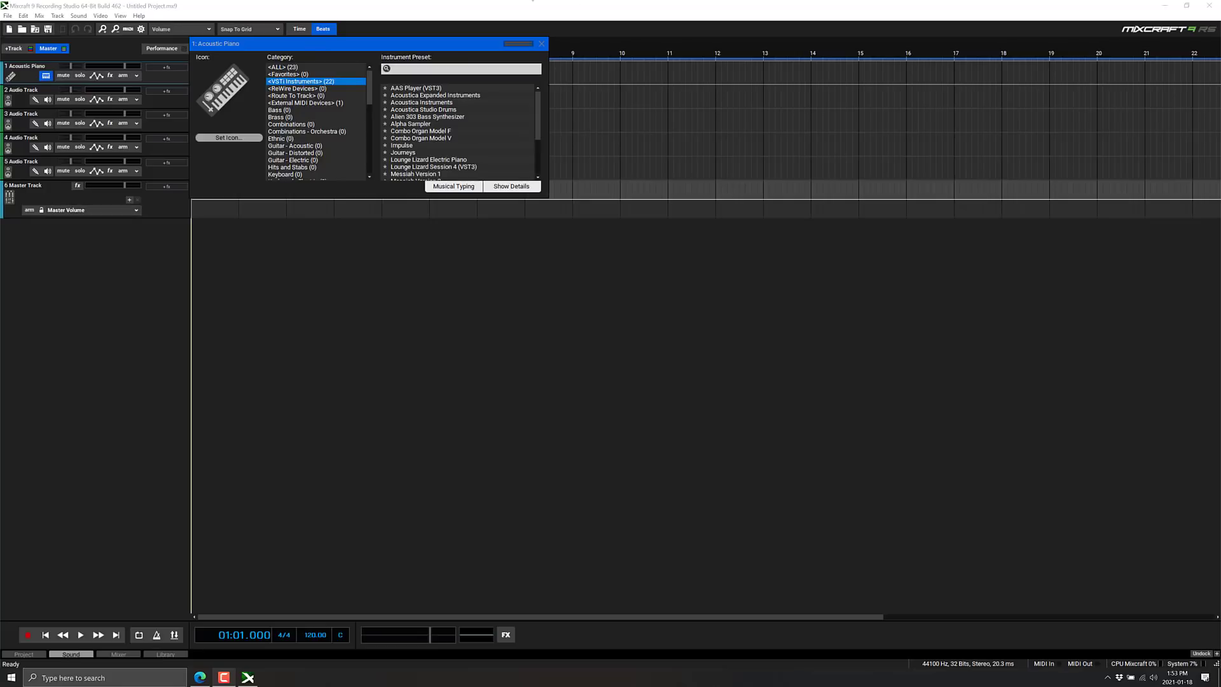
pyautogui.click(481, 146)
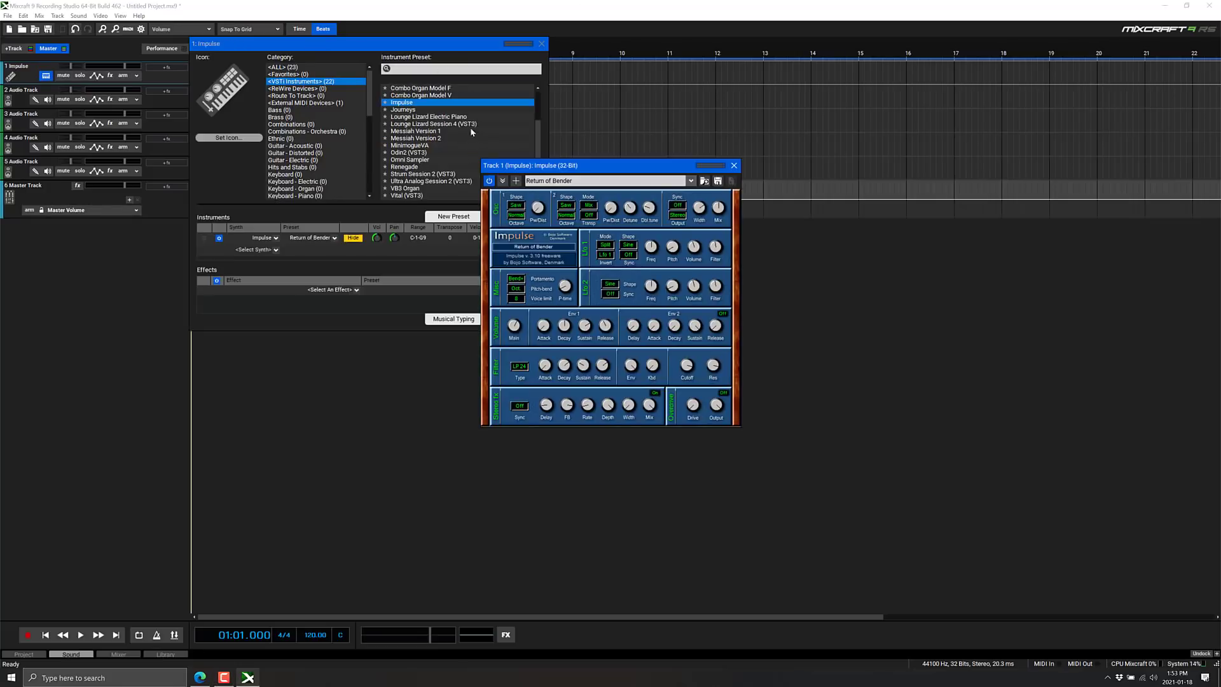
pyautogui.click(408, 189)
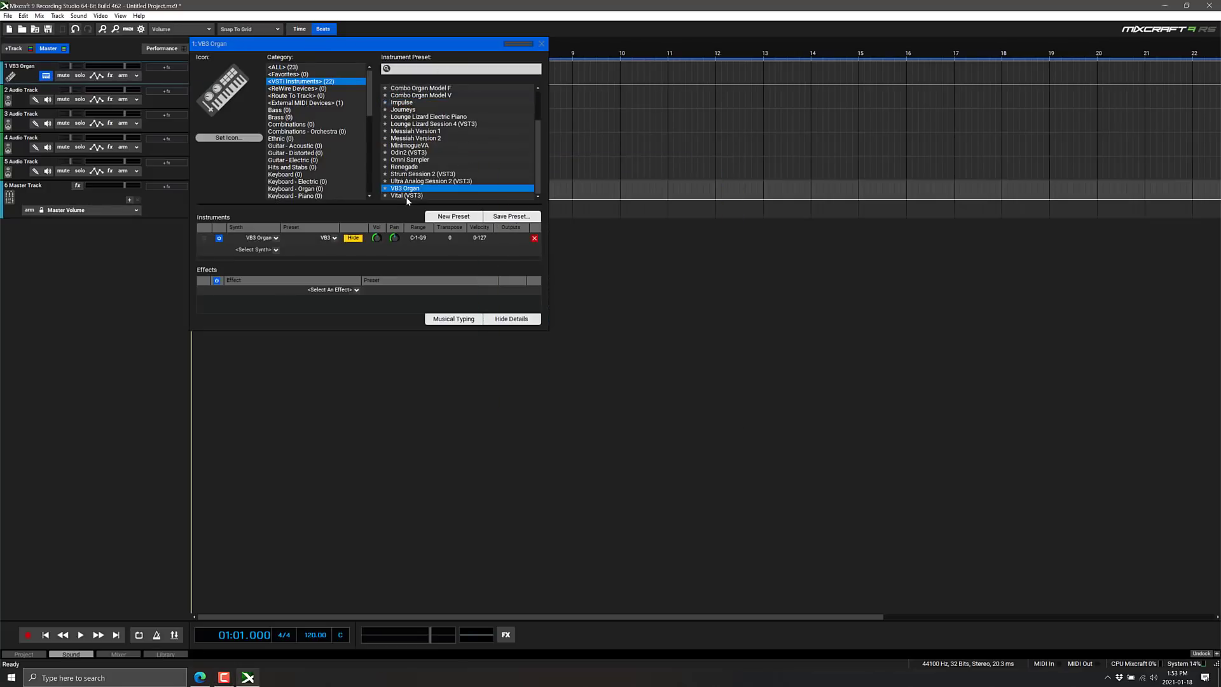
pyautogui.click(398, 196)
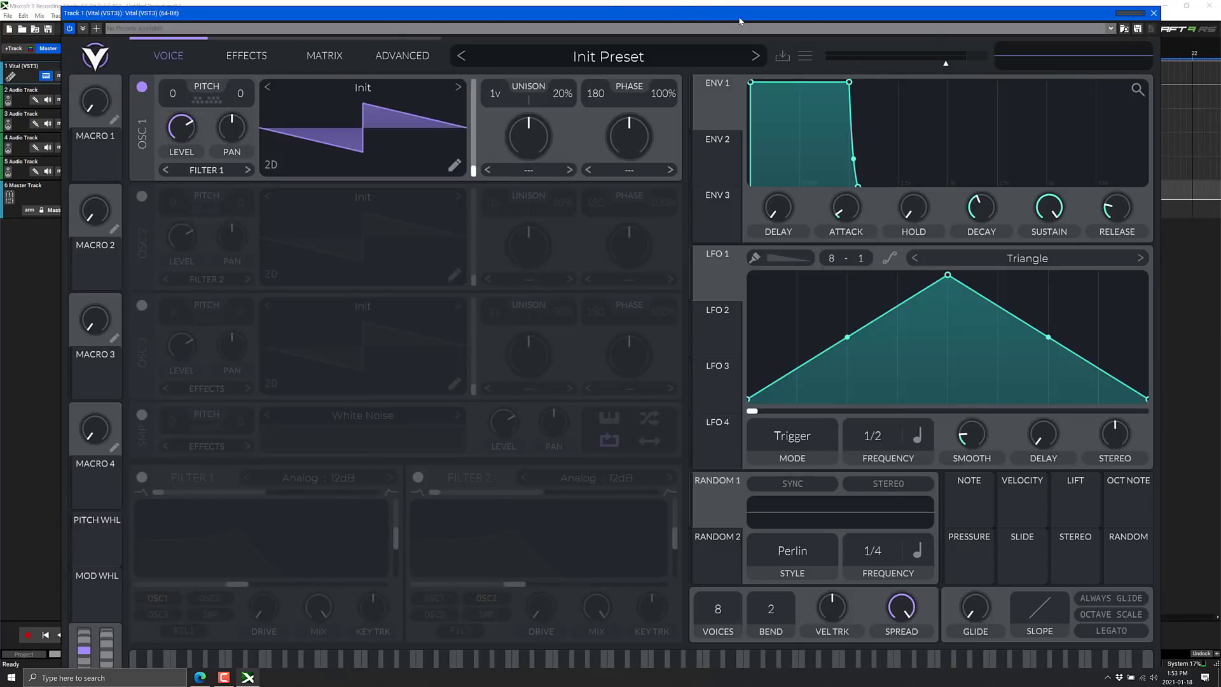
# Browse Vital's presets through Banana Wob and Analog Pad, load Ah Eh Ee Oh and play a note
pyautogui.click(757, 57)
pyautogui.click(756, 56)
pyautogui.click(757, 57)
pyautogui.click(757, 57)
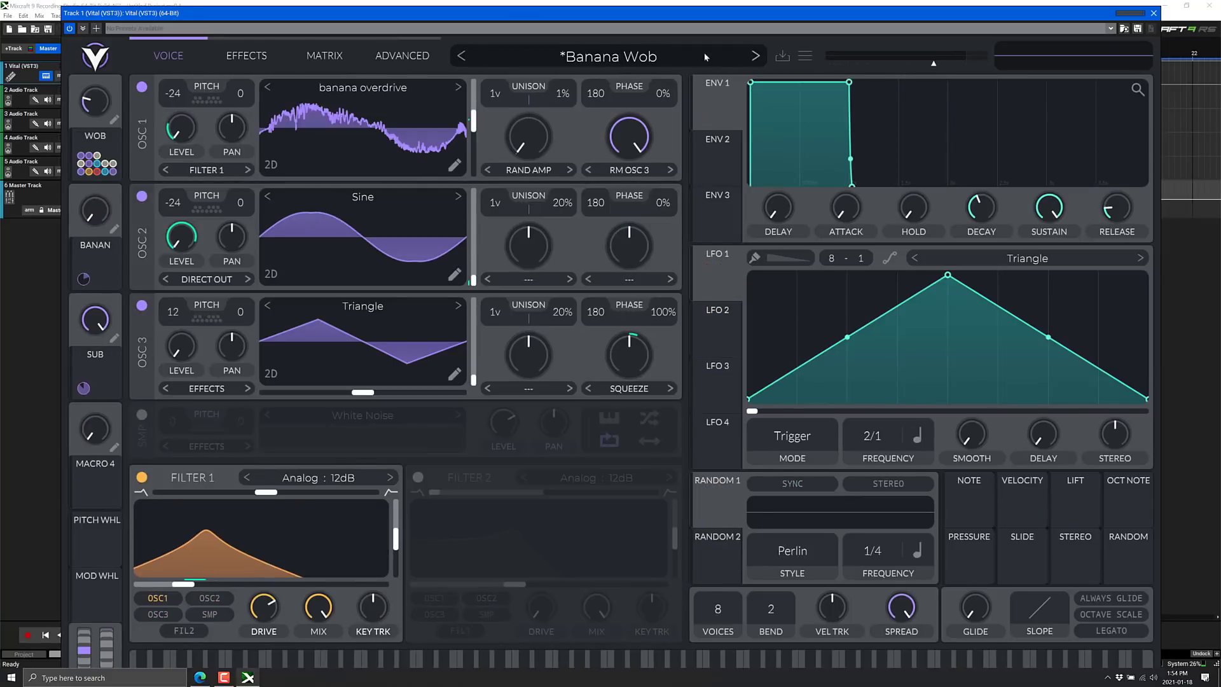
pyautogui.click(461, 57)
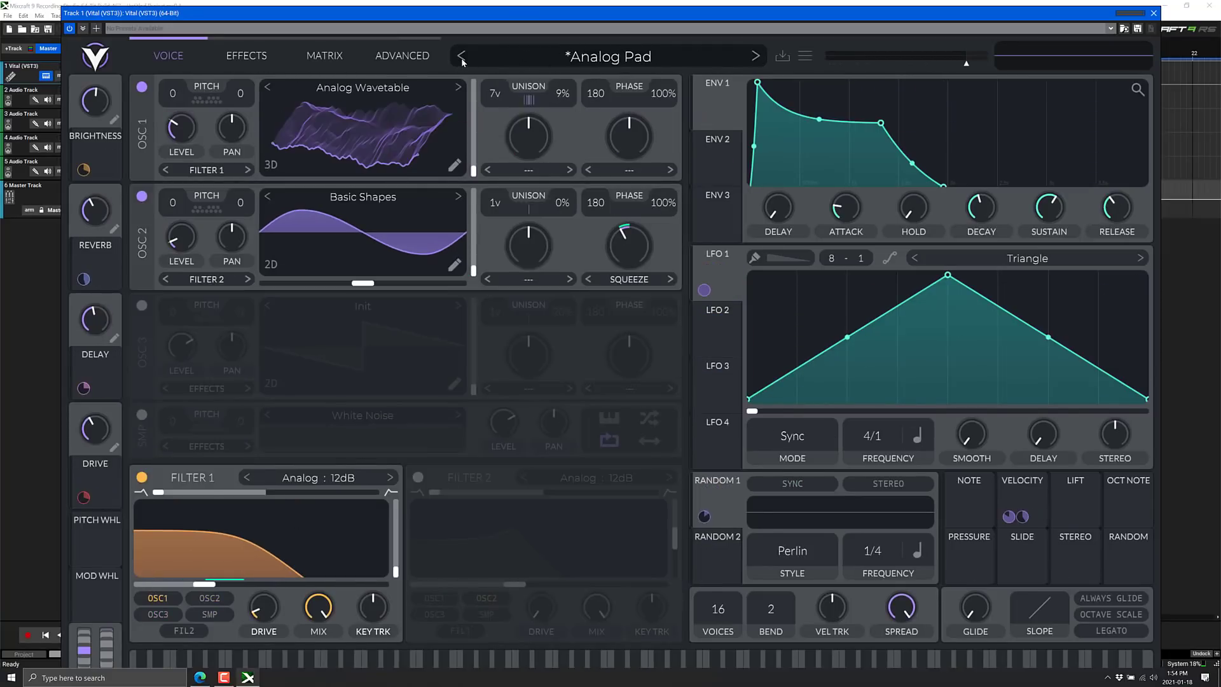
pyautogui.click(462, 58)
pyautogui.click(668, 659)
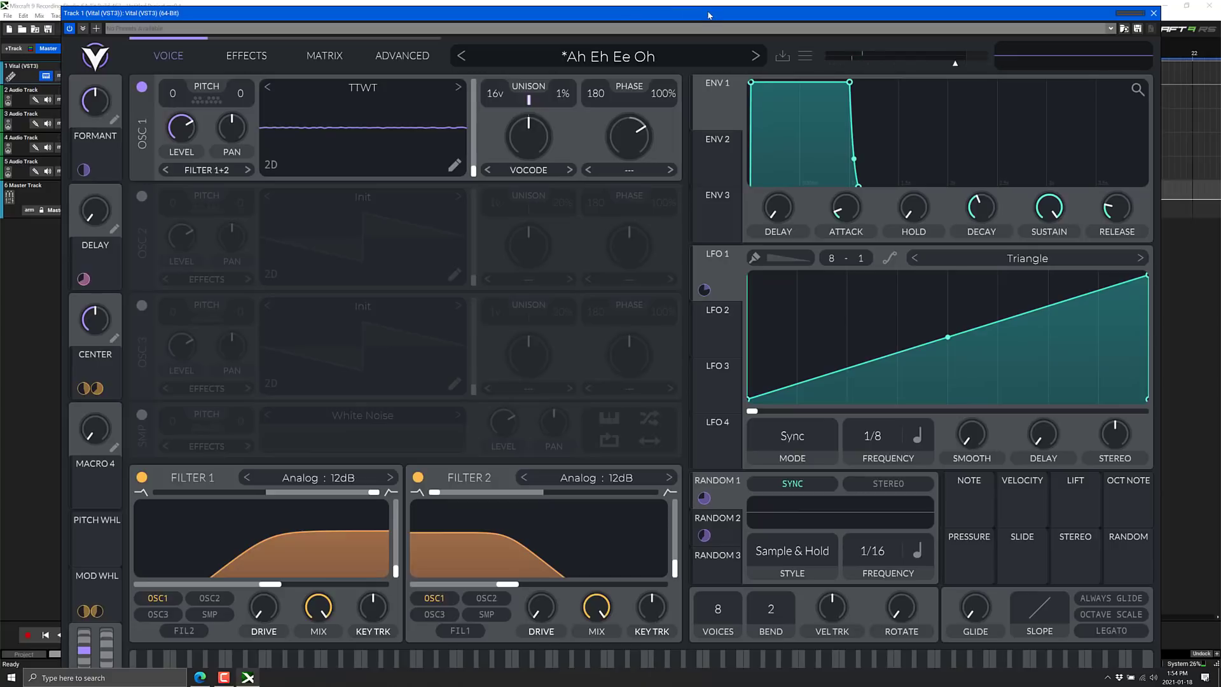
# Close the plugin and instrument windows, add a MIDI clip with several notes at the start of the Vital track, and play it
pyautogui.moveTo(709, 16); pyautogui.dragTo(0, 28)
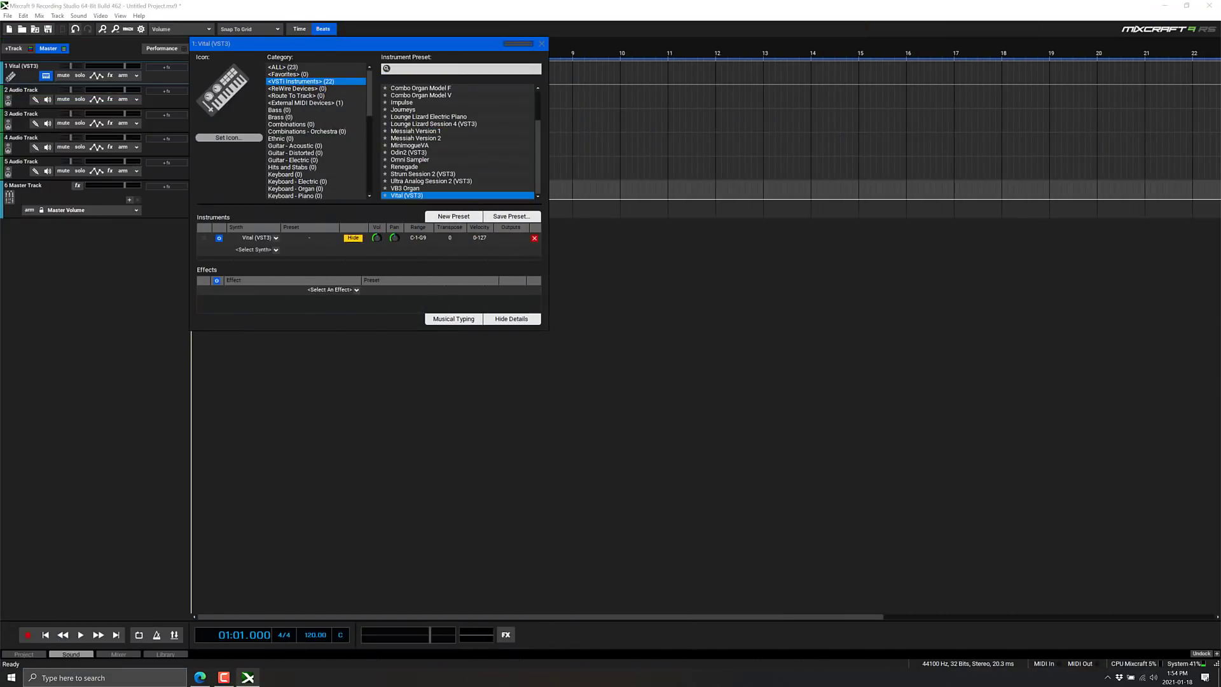
pyautogui.click(541, 43)
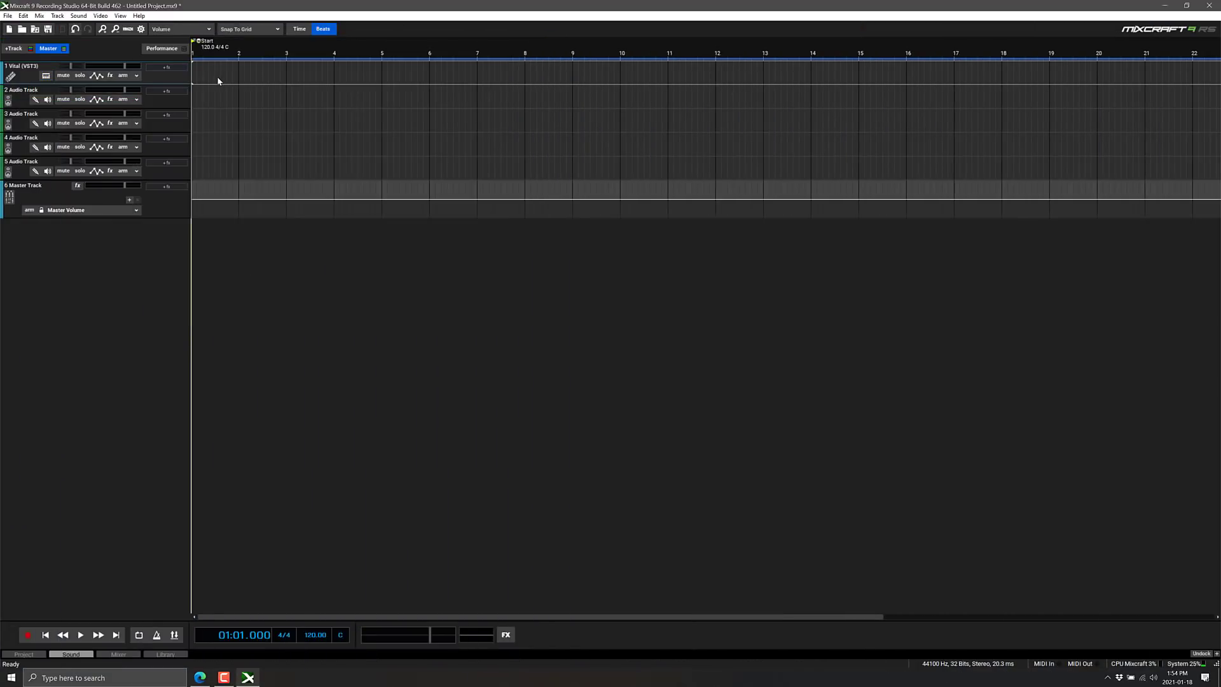
pyautogui.doubleClick(197, 78)
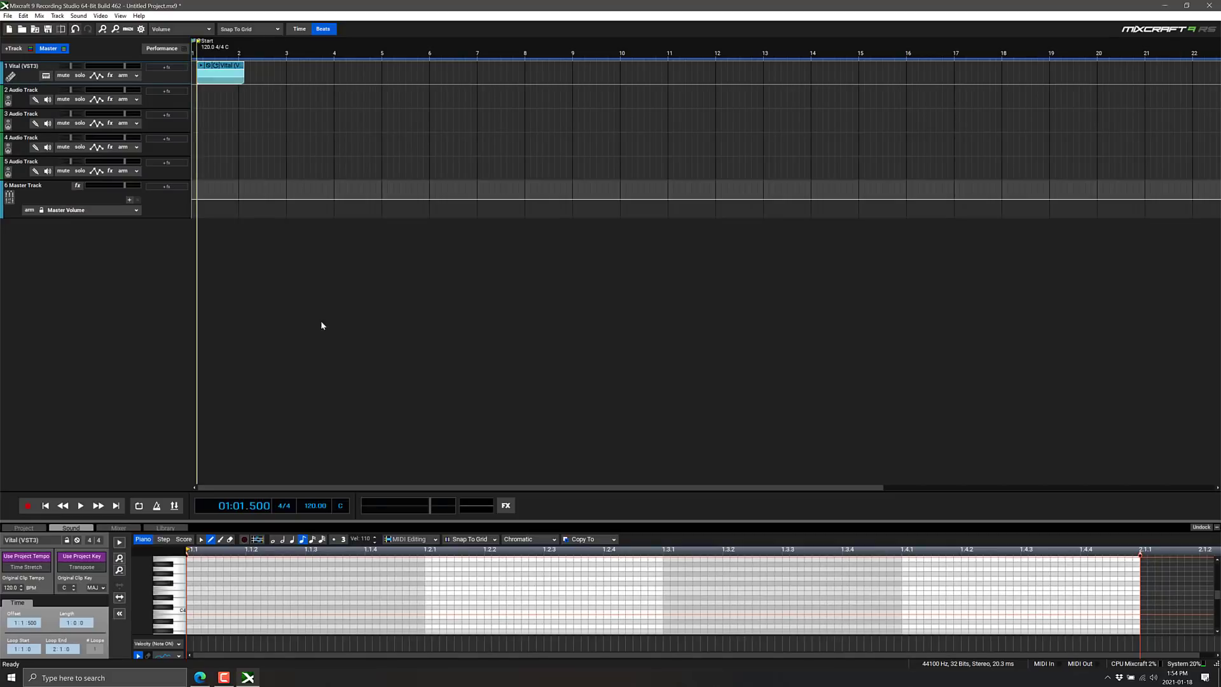
pyautogui.click(80, 506)
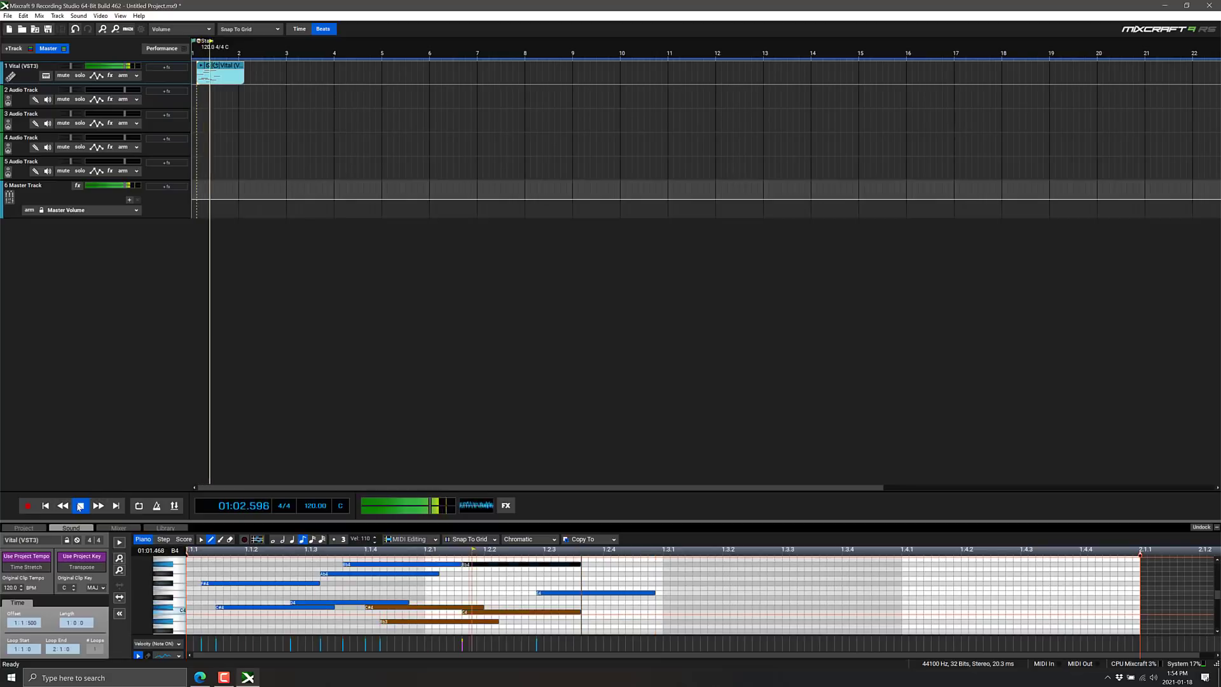
pyautogui.click(84, 506)
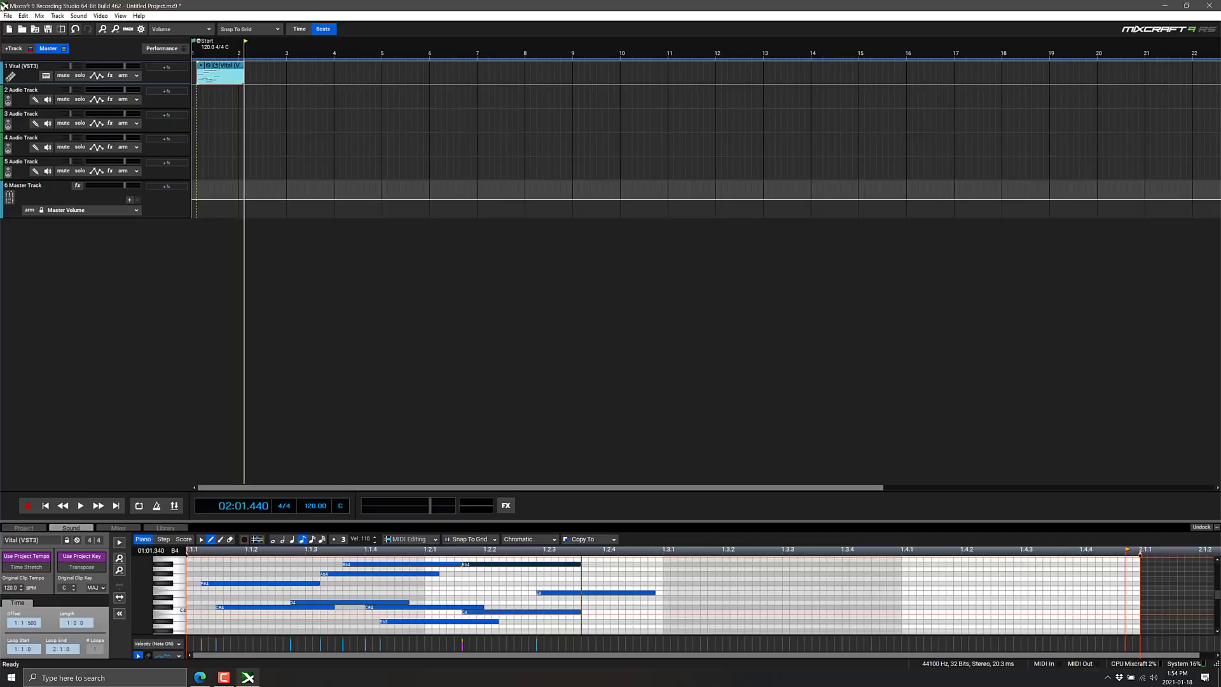
# Close Mixcraft without saving the project changes and switch back to the Vital website in the browser
pyautogui.click(1208, 5)
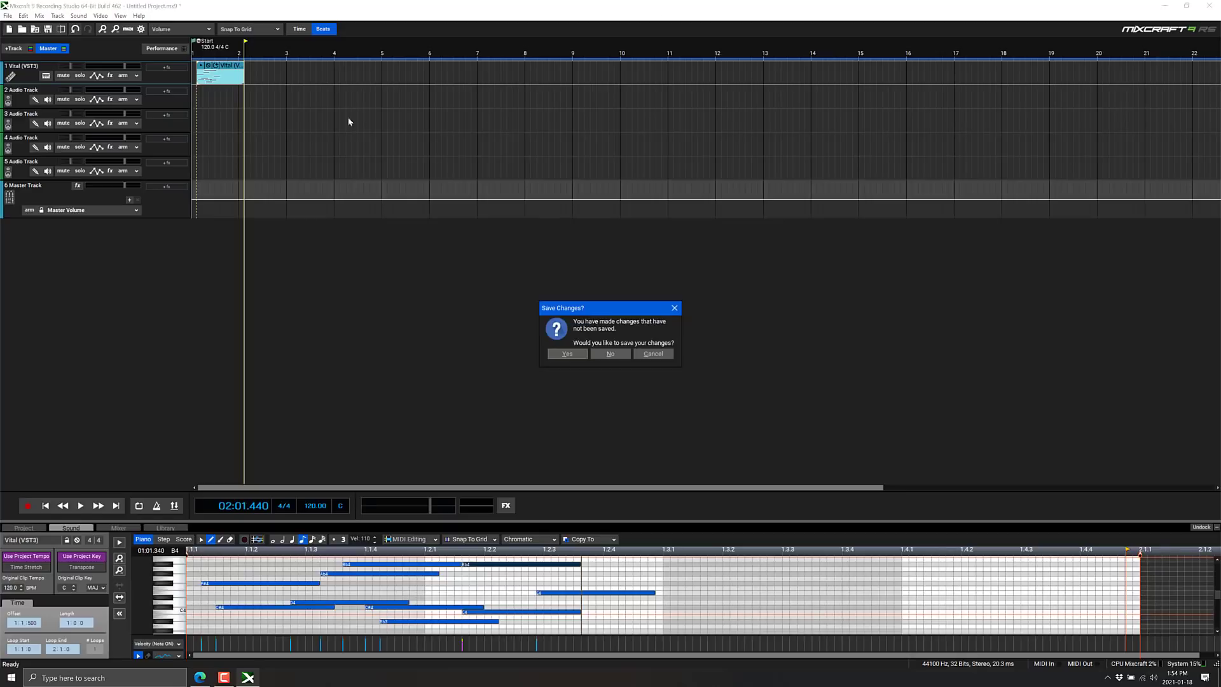
pyautogui.click(611, 353)
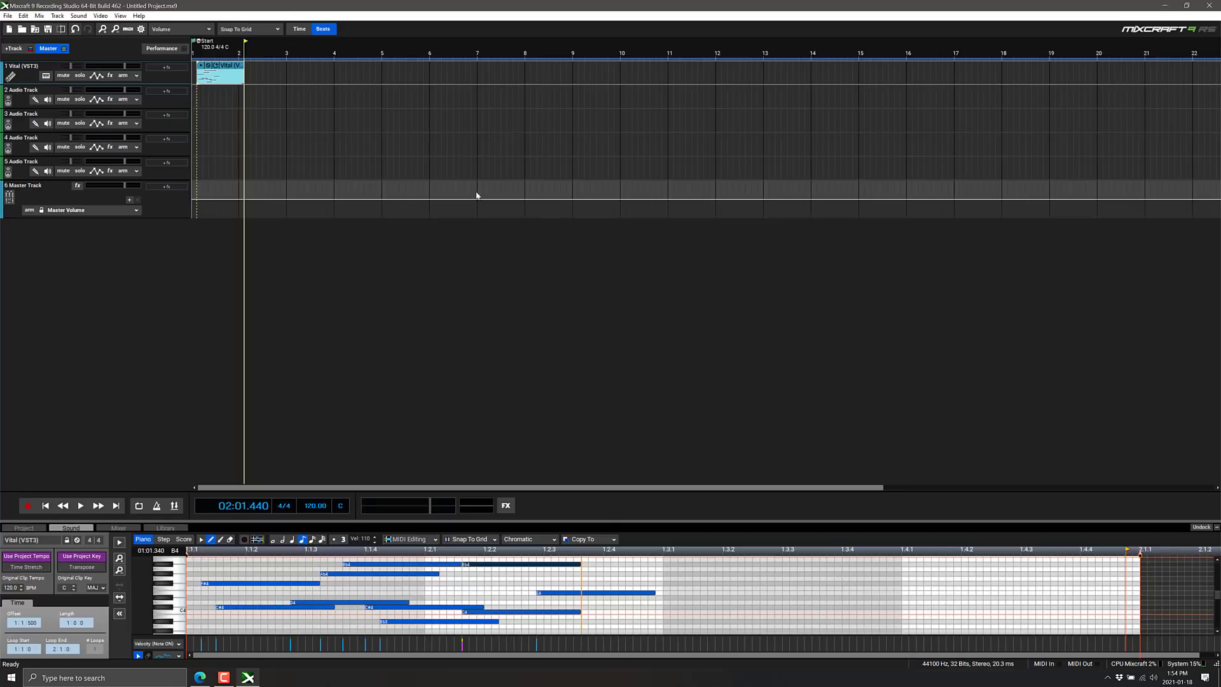
pyautogui.hotkey('alt', 'Tab')
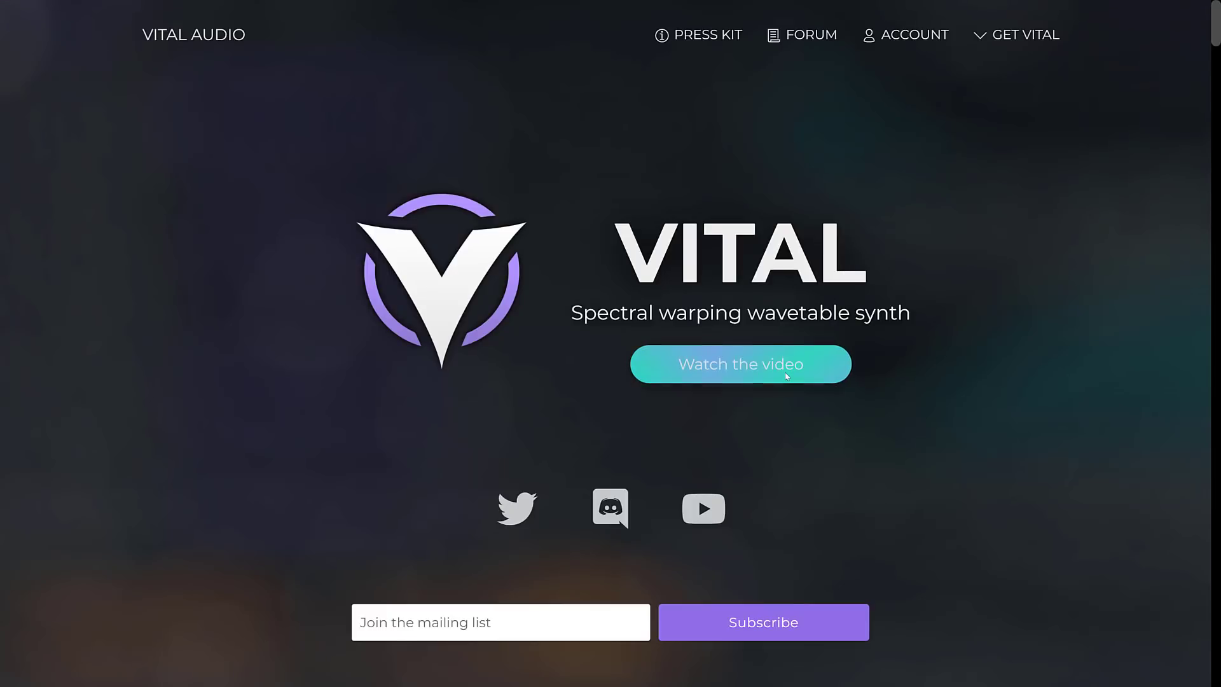
# Examine the website's sections on spectral wave warping, custom wavetable creation and GPU-optimized visual animations
pyautogui.moveTo(279, 3)
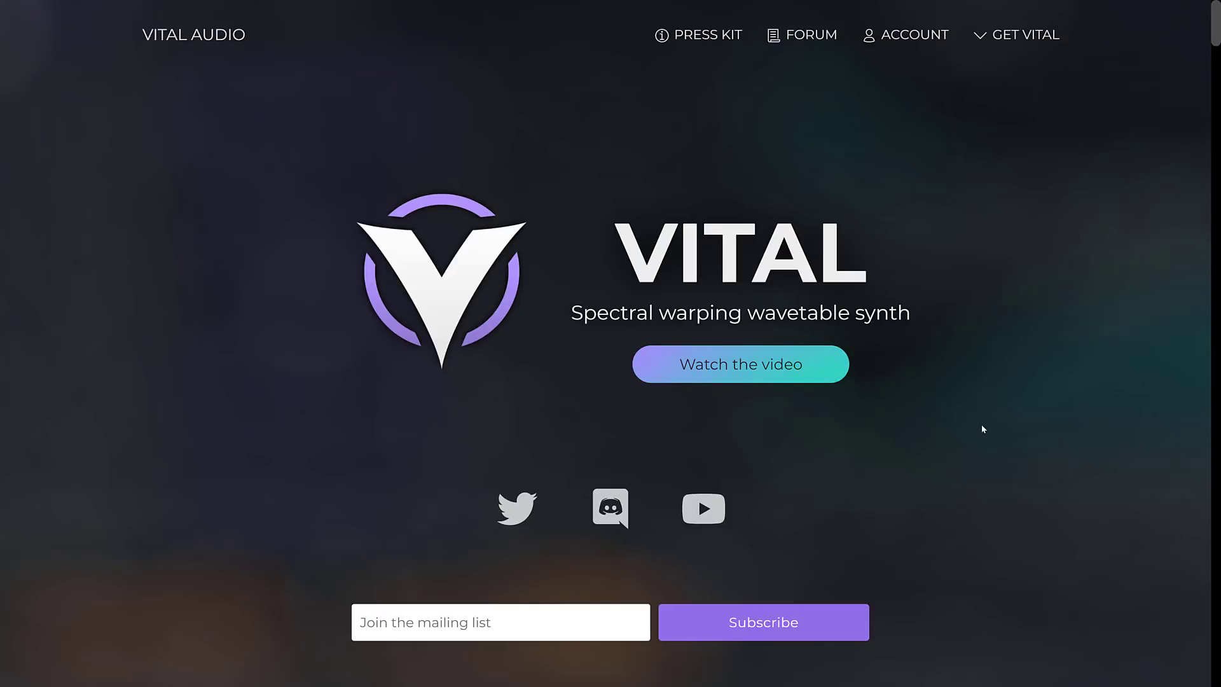
pyautogui.scroll(-15, 918, 412)
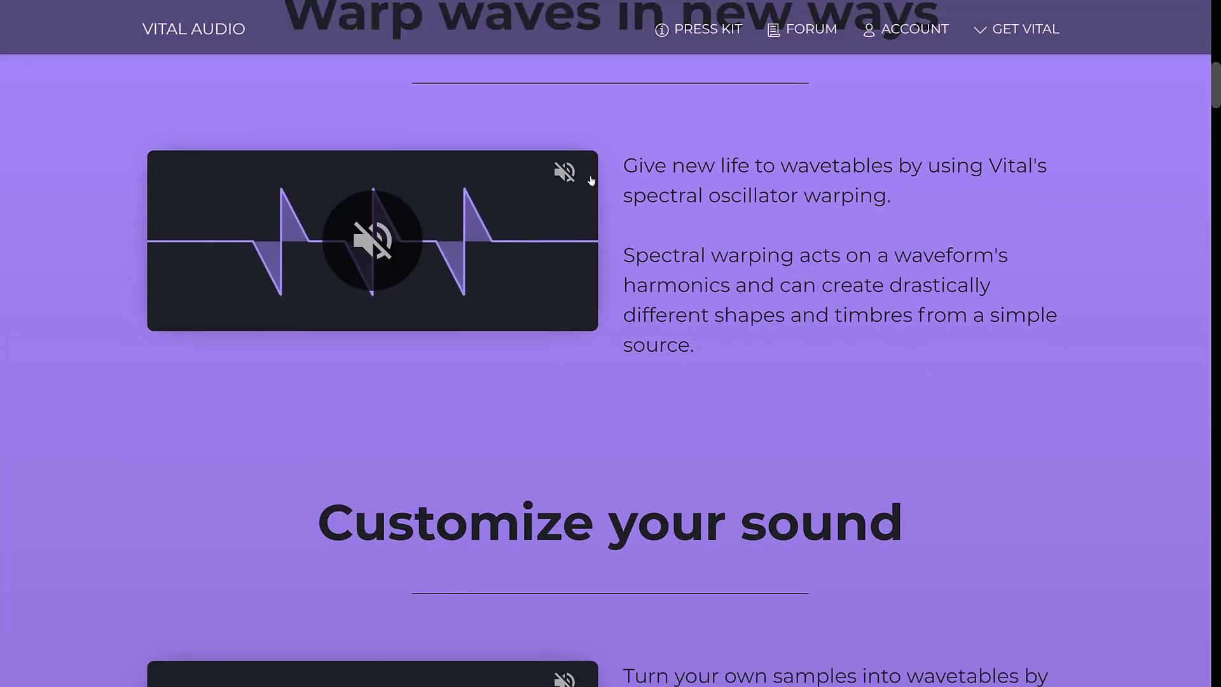
pyautogui.scroll(3, 801, 374)
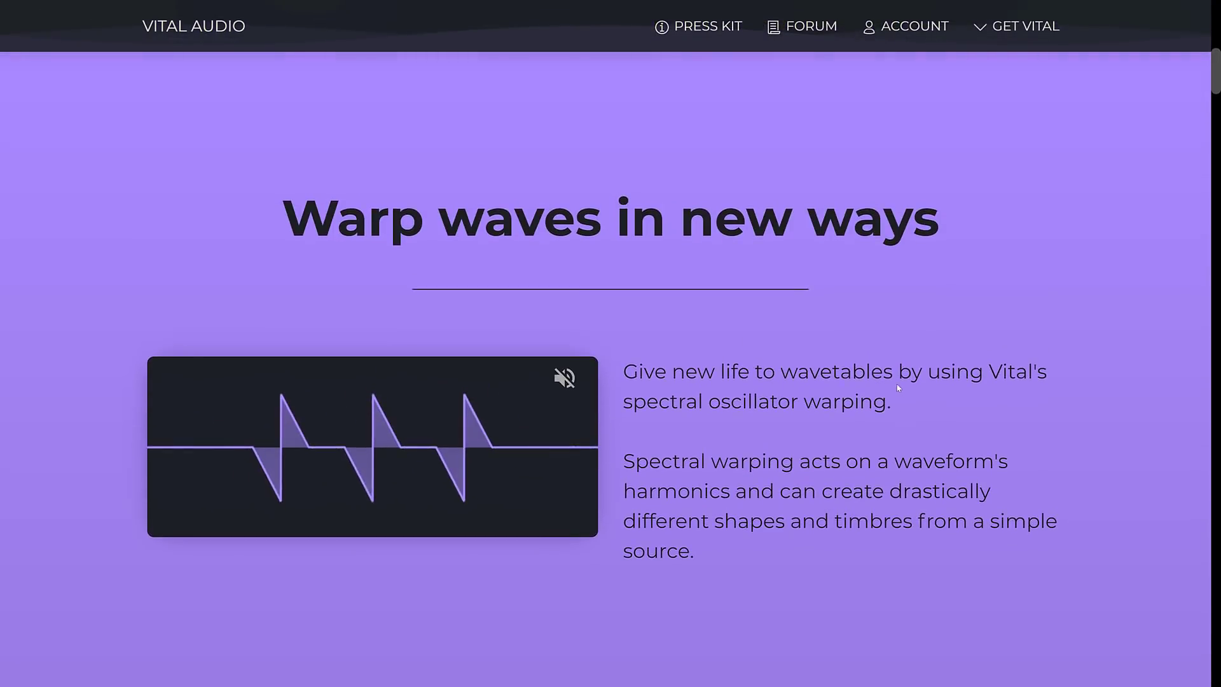
pyautogui.scroll(-8, 422, 352)
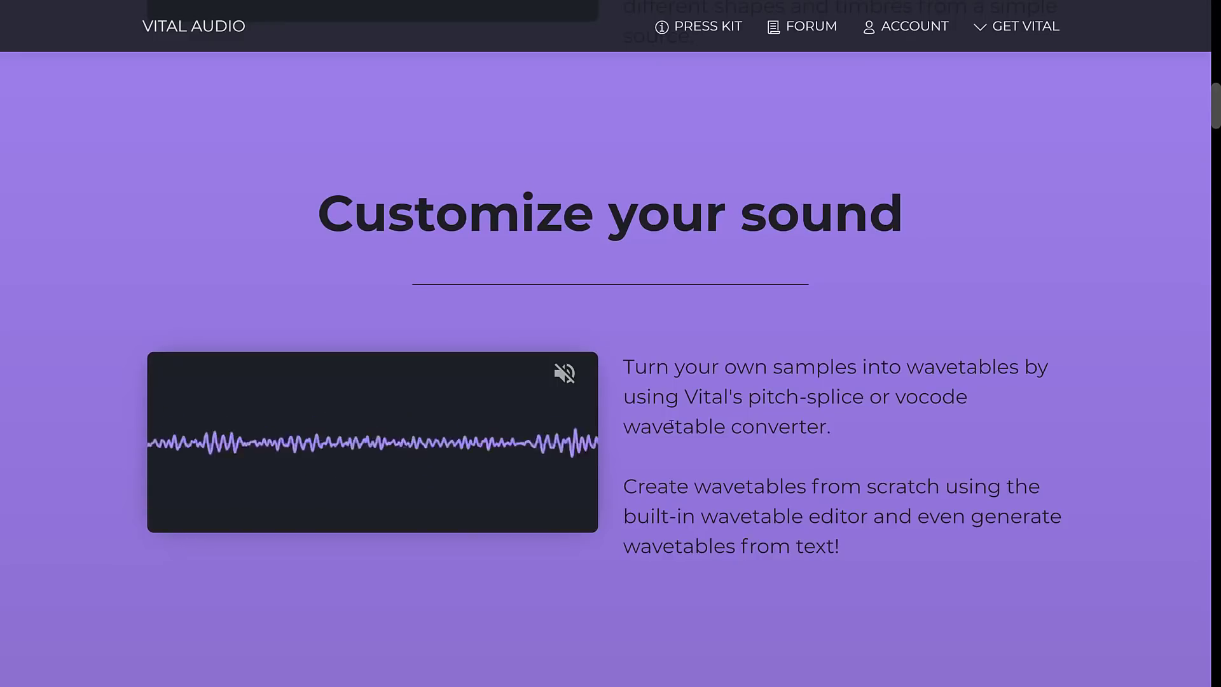
pyautogui.scroll(-2, 794, 421)
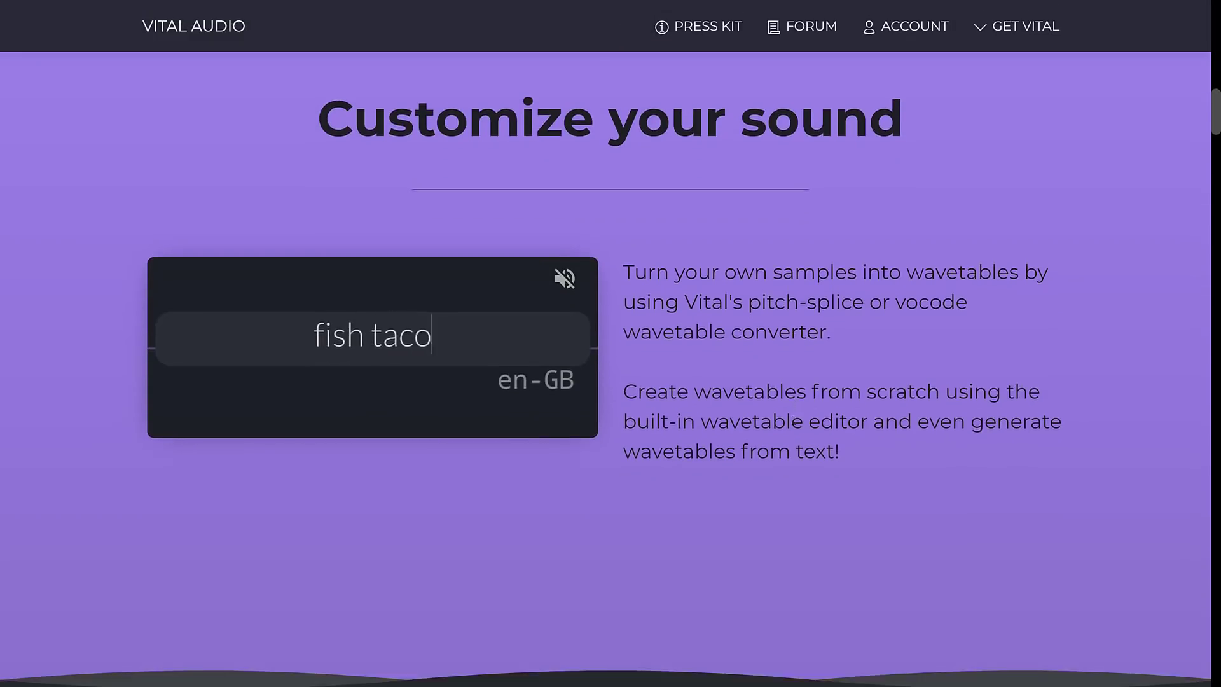
pyautogui.scroll(-2, 794, 422)
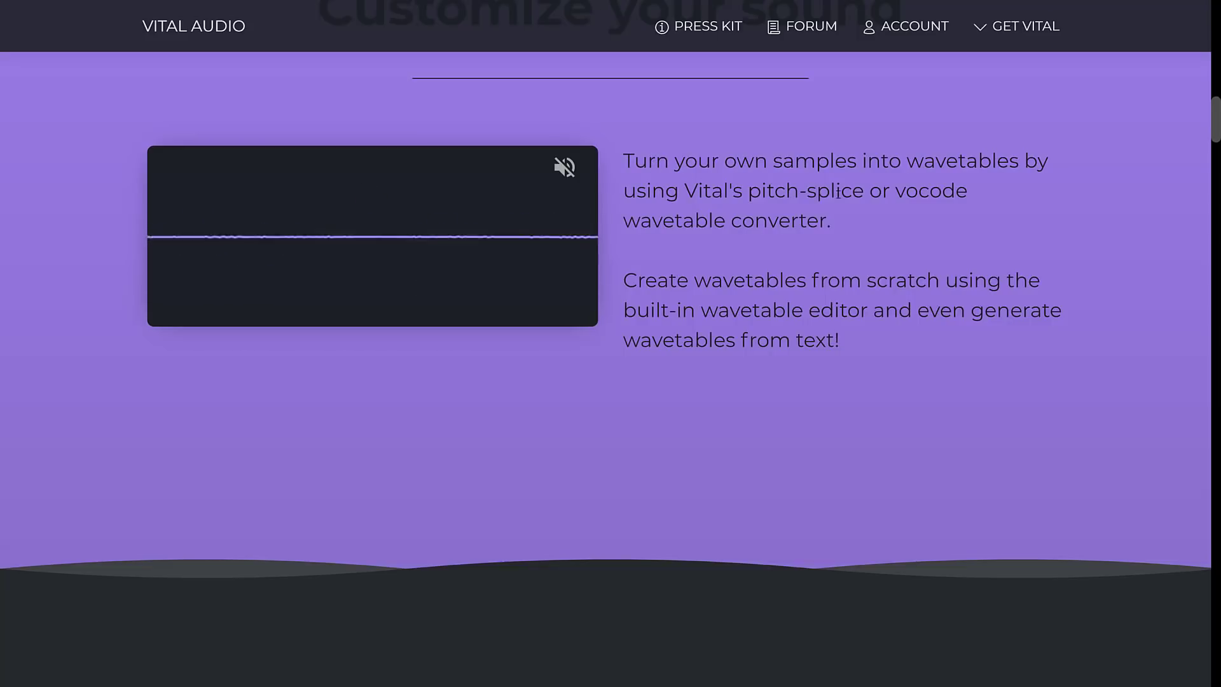
pyautogui.scroll(-10, 824, 192)
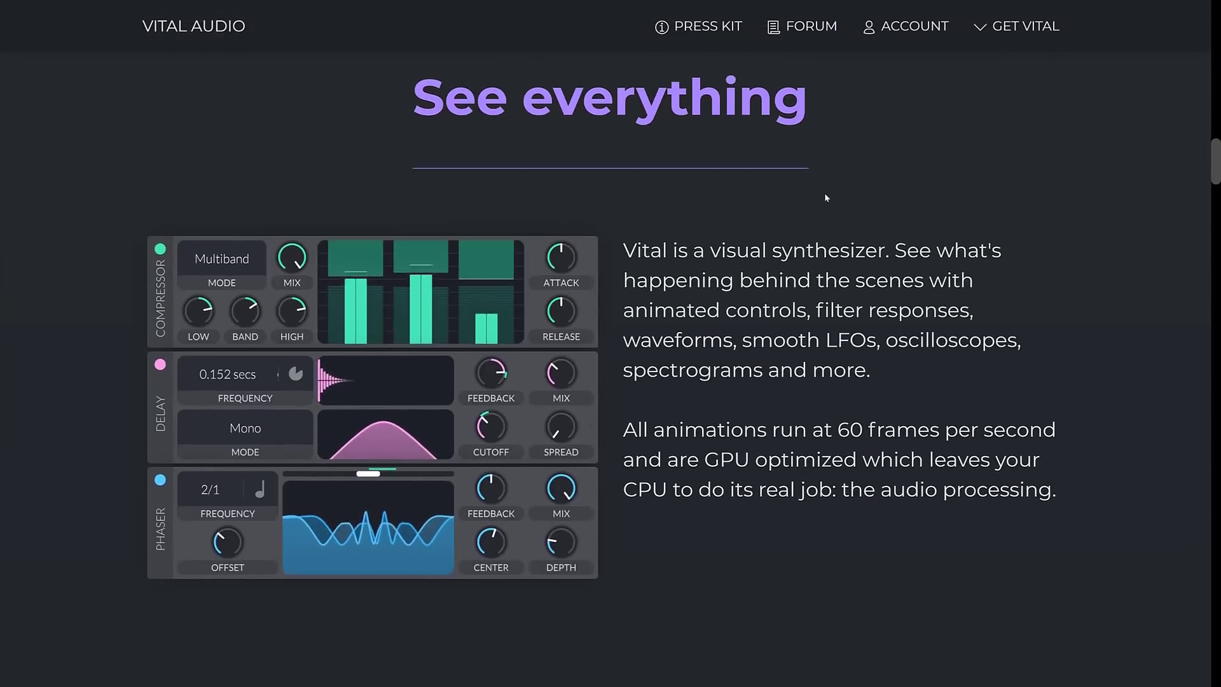
pyautogui.scroll(-1, 824, 198)
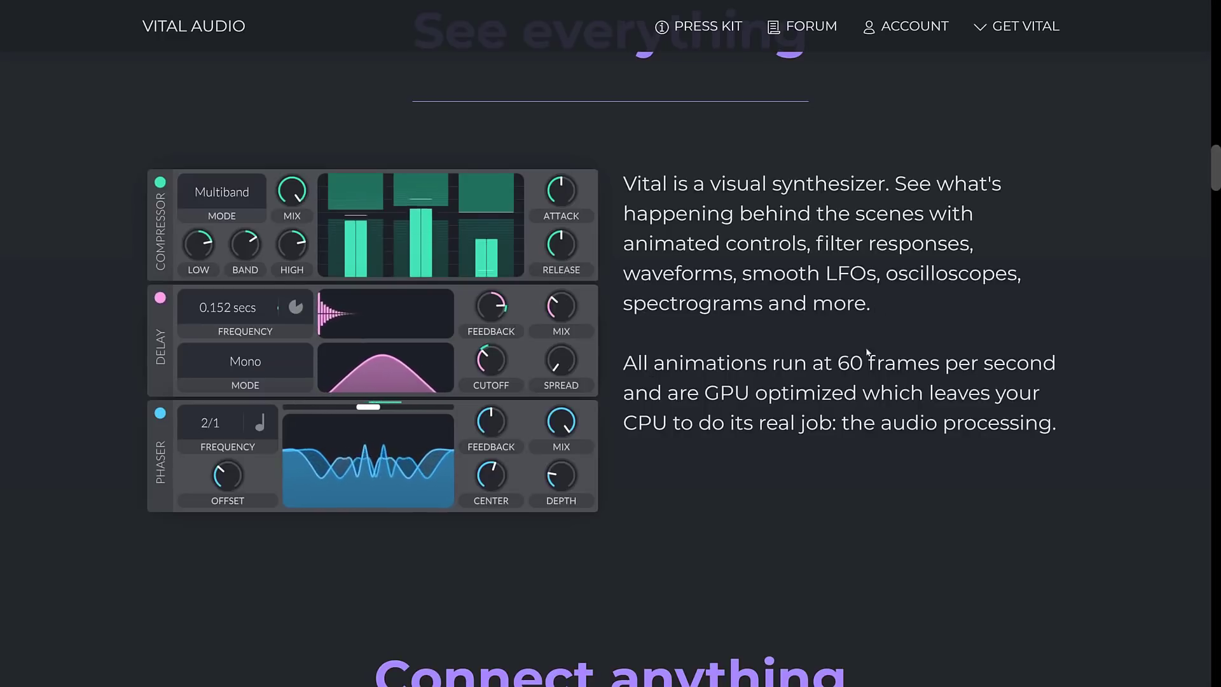
pyautogui.moveTo(671, 393); pyautogui.dragTo(954, 392)
pyautogui.click(668, 430)
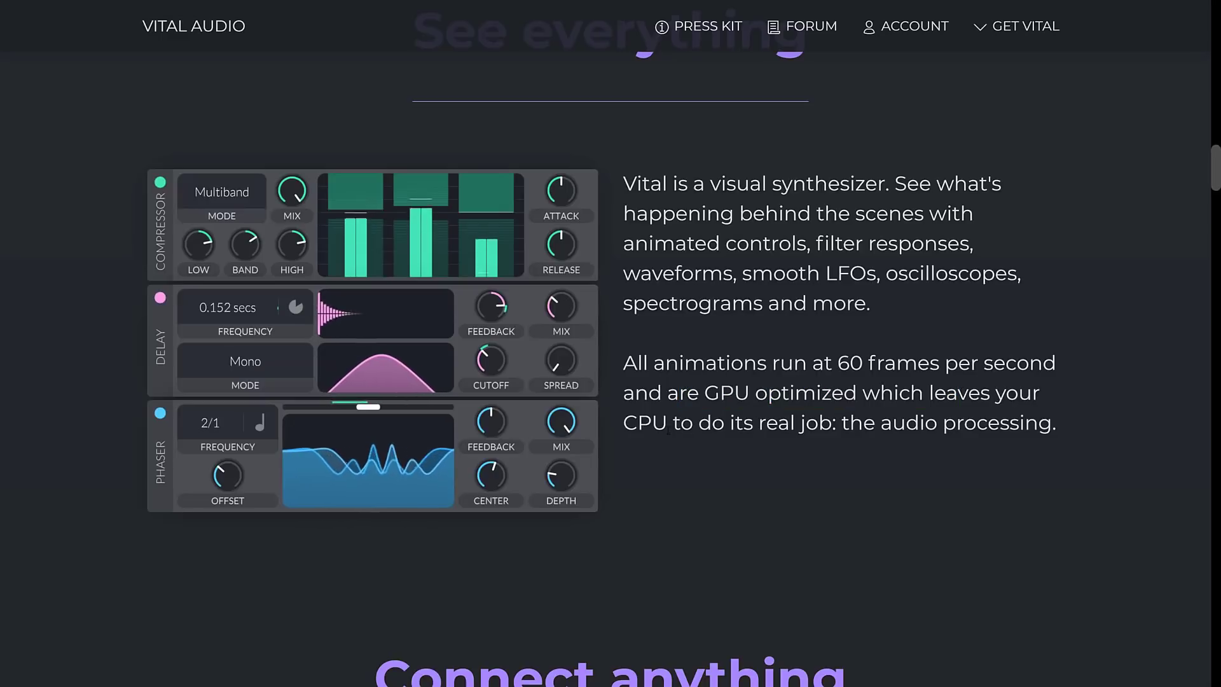
# Examine the website's sections on modulation and sound design tools, and compare the Subscribe, Basic, Plus and Pro plans
pyautogui.scroll(-8, 829, 376)
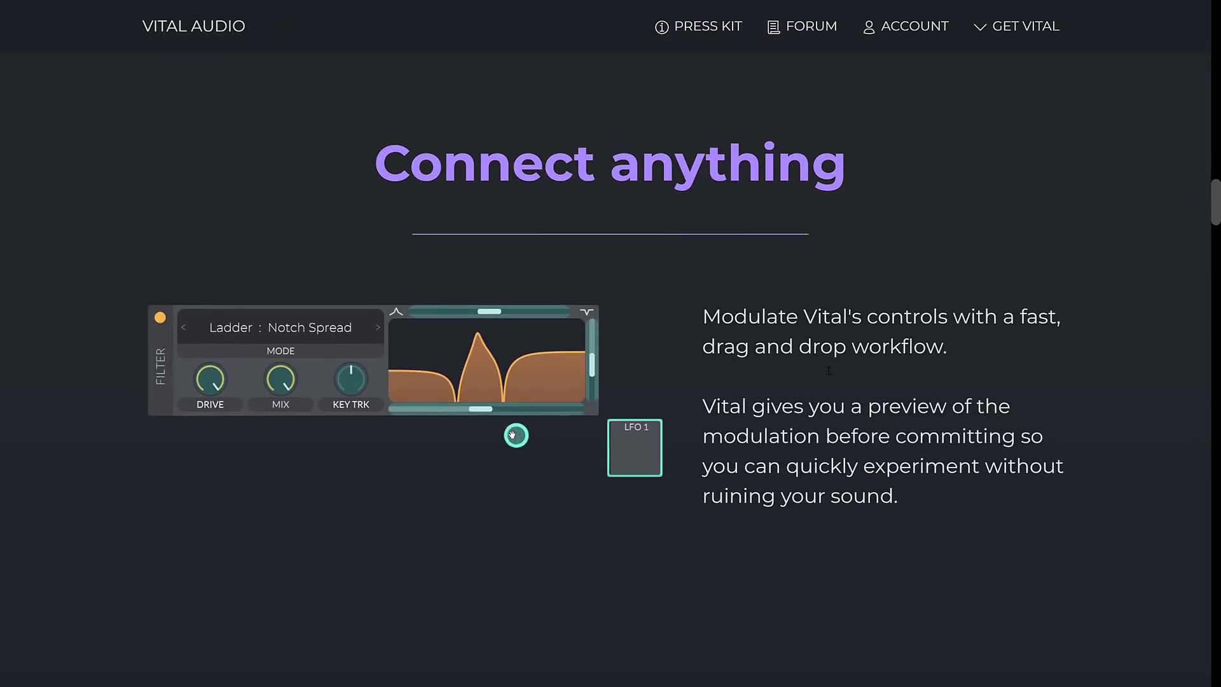
pyautogui.scroll(-6, 823, 365)
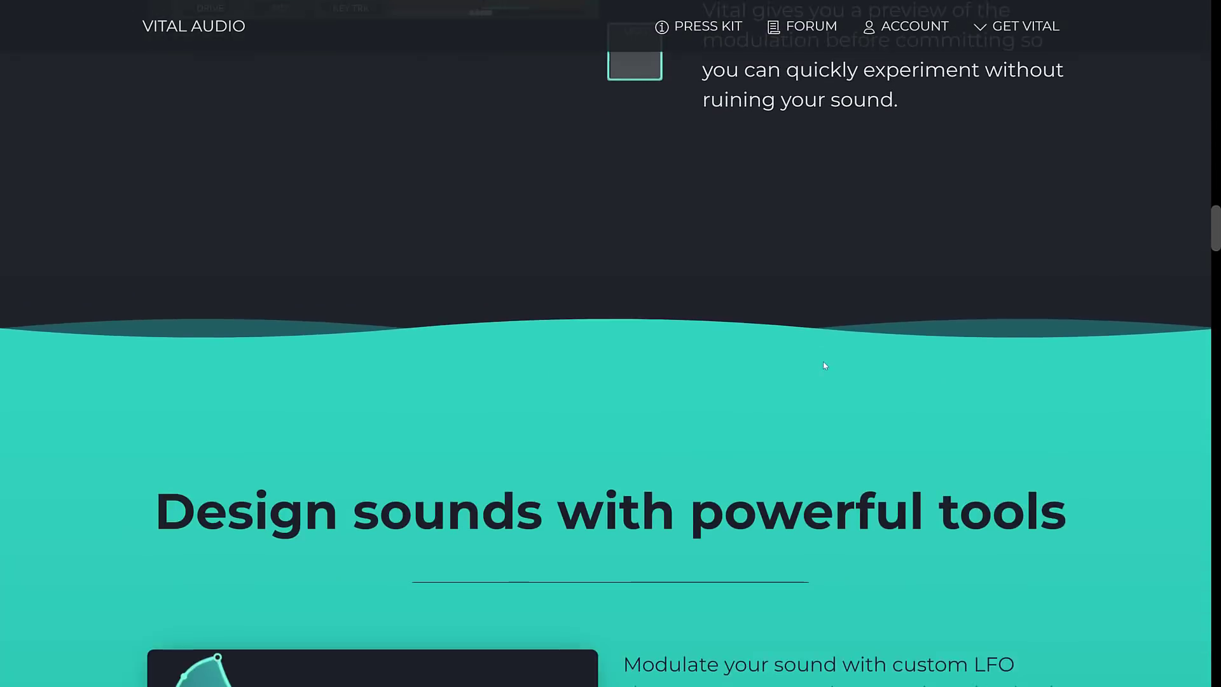
pyautogui.scroll(-8, 825, 365)
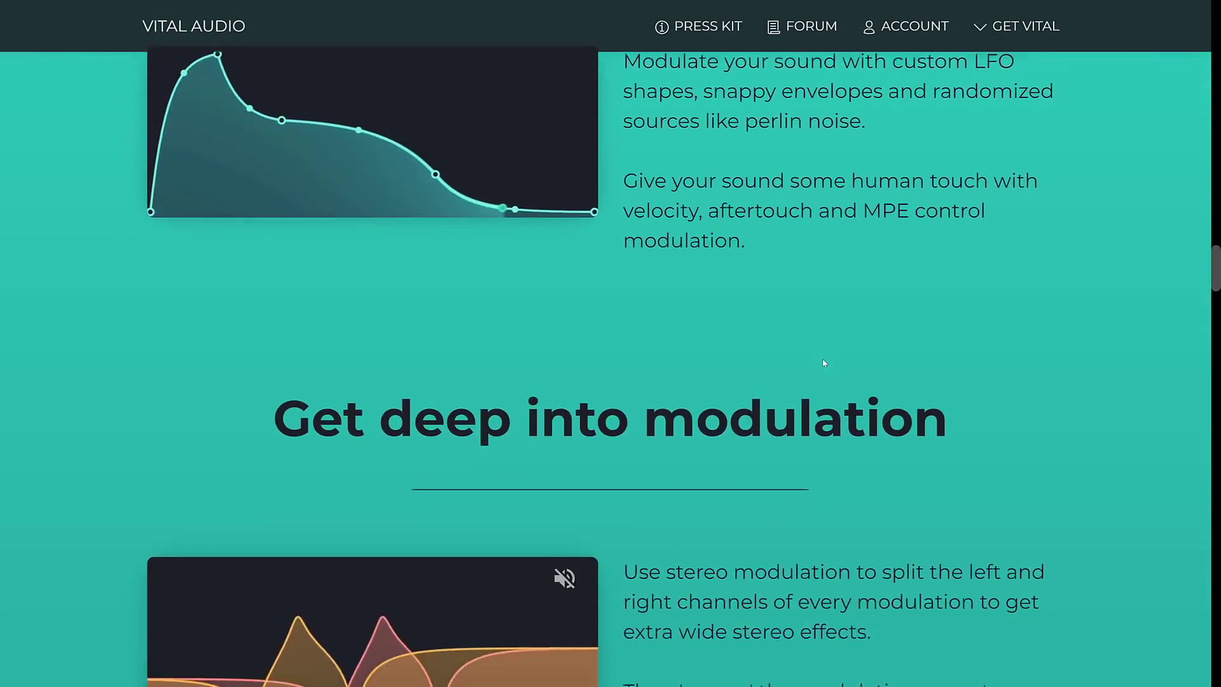
pyautogui.scroll(-3, 822, 359)
pyautogui.moveTo(410, 3)
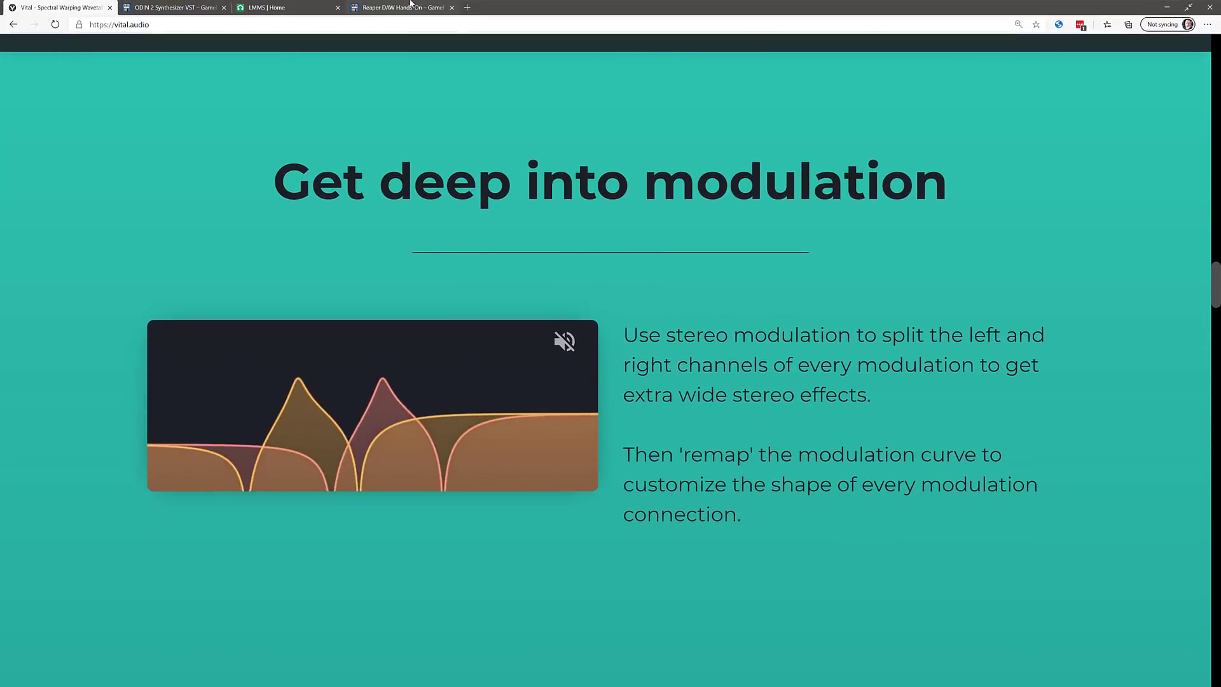
pyautogui.scroll(-4, 964, 486)
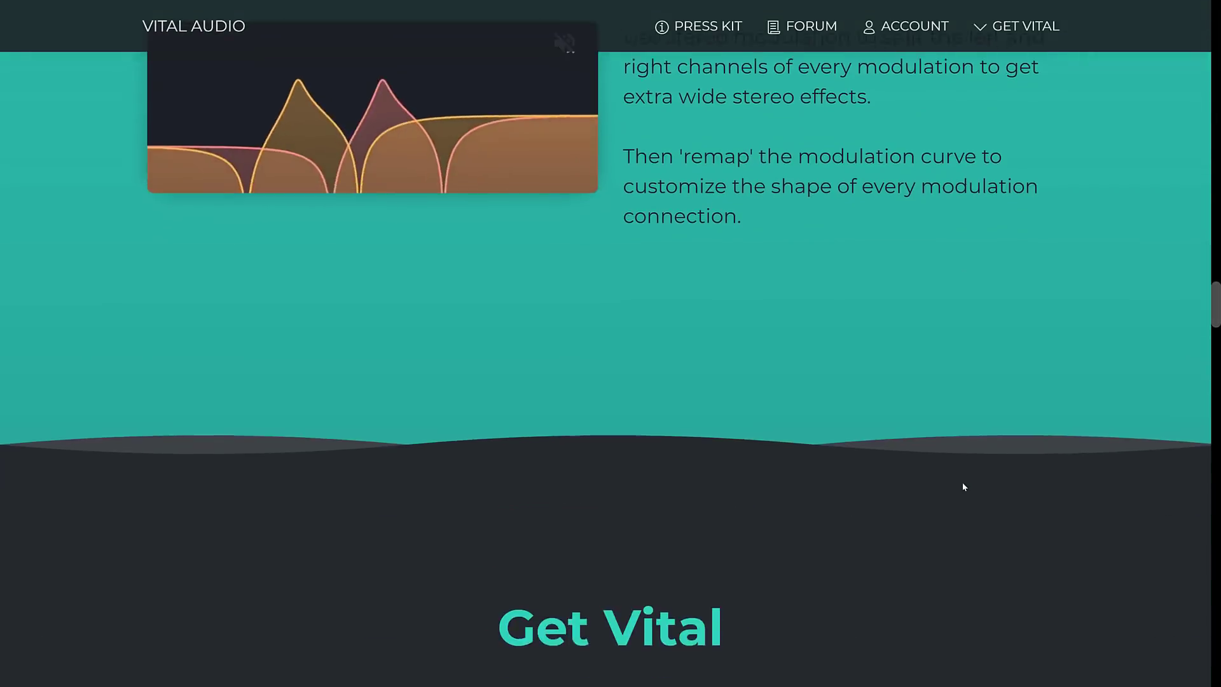
pyautogui.scroll(-8, 963, 487)
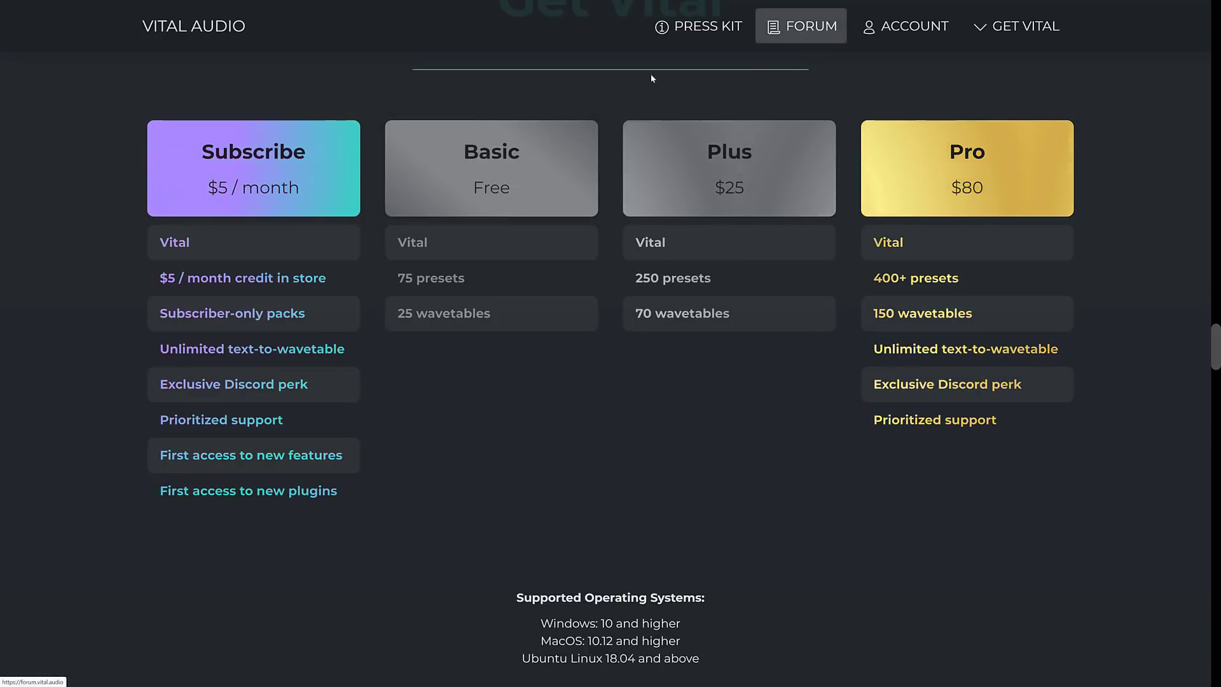
# Examine the supported operating systems, system requirements and Feature List on the Vital website, and return to the top of the page
pyautogui.scroll(-15, 657, 416)
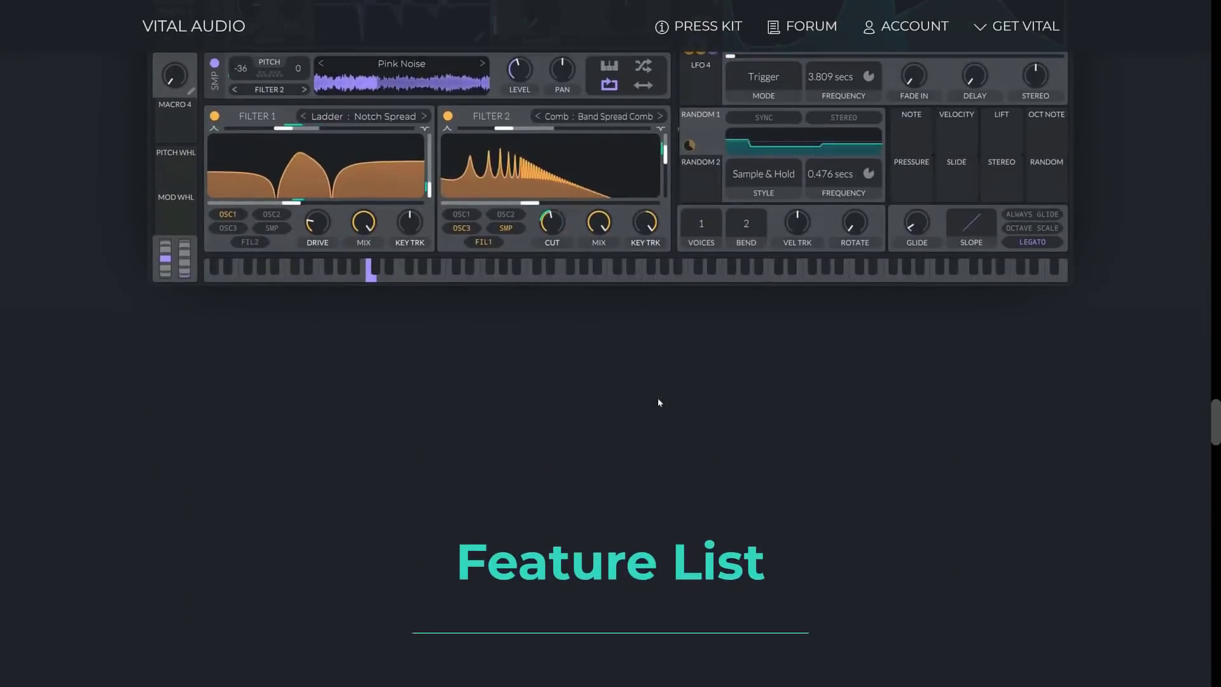
pyautogui.scroll(-10, 658, 398)
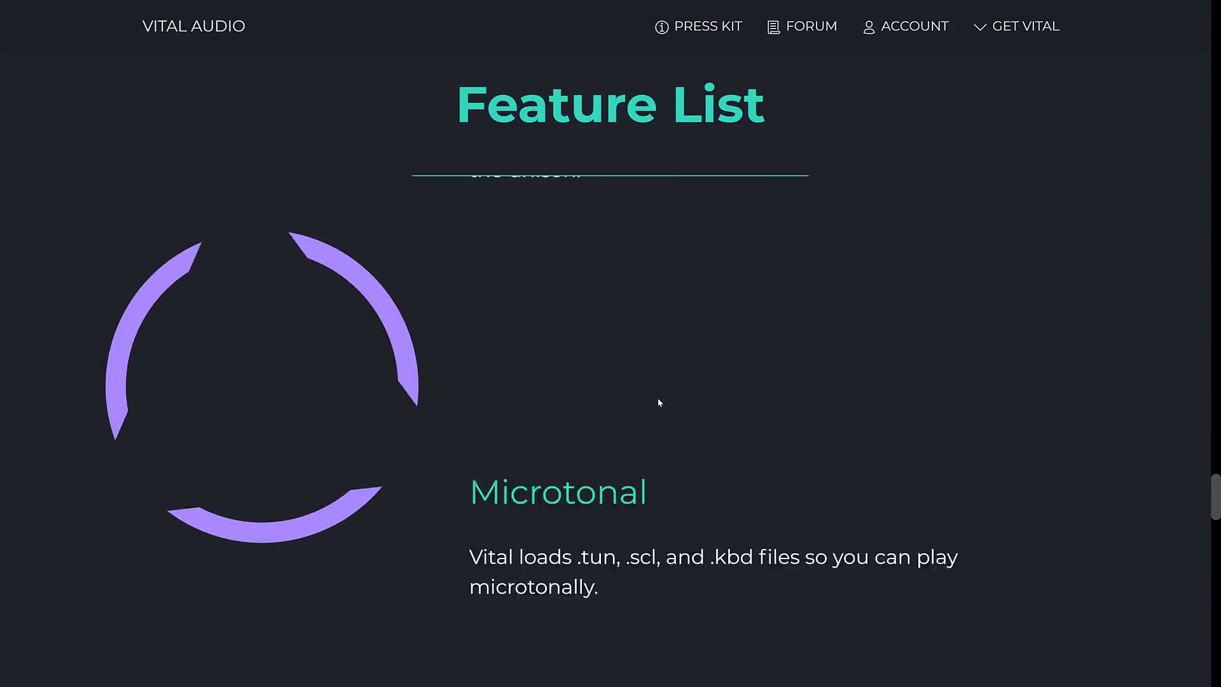
pyautogui.scroll(-10, 654, 412)
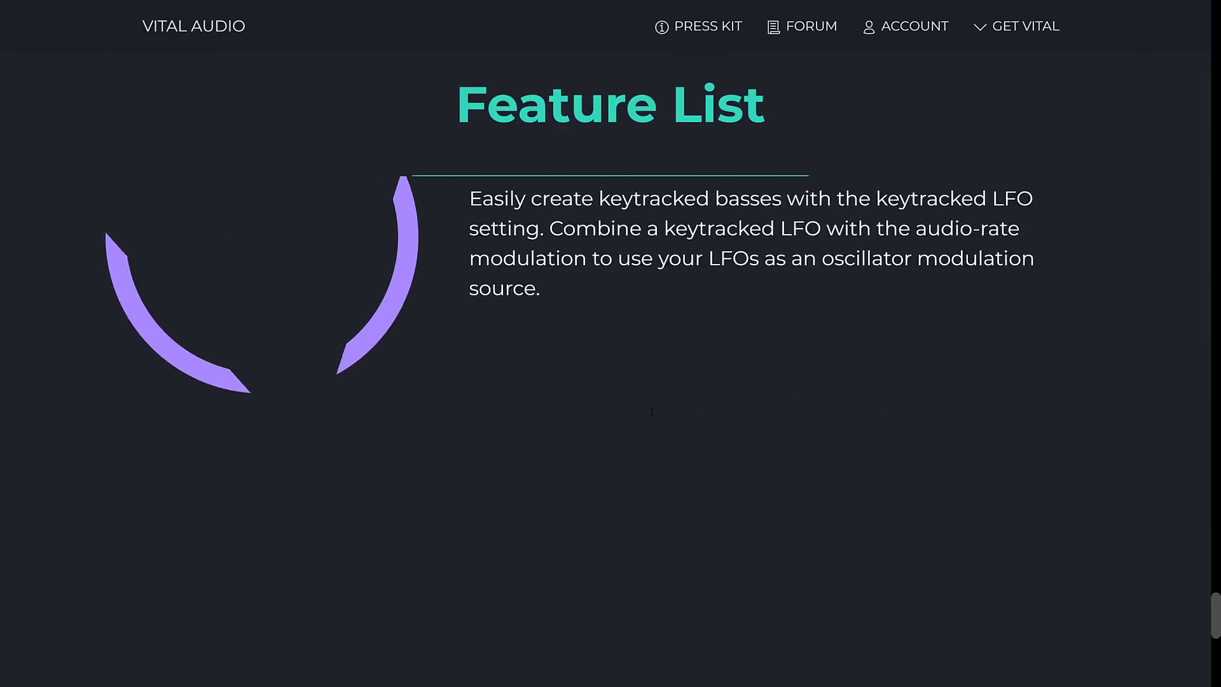
pyautogui.scroll(10, 648, 411)
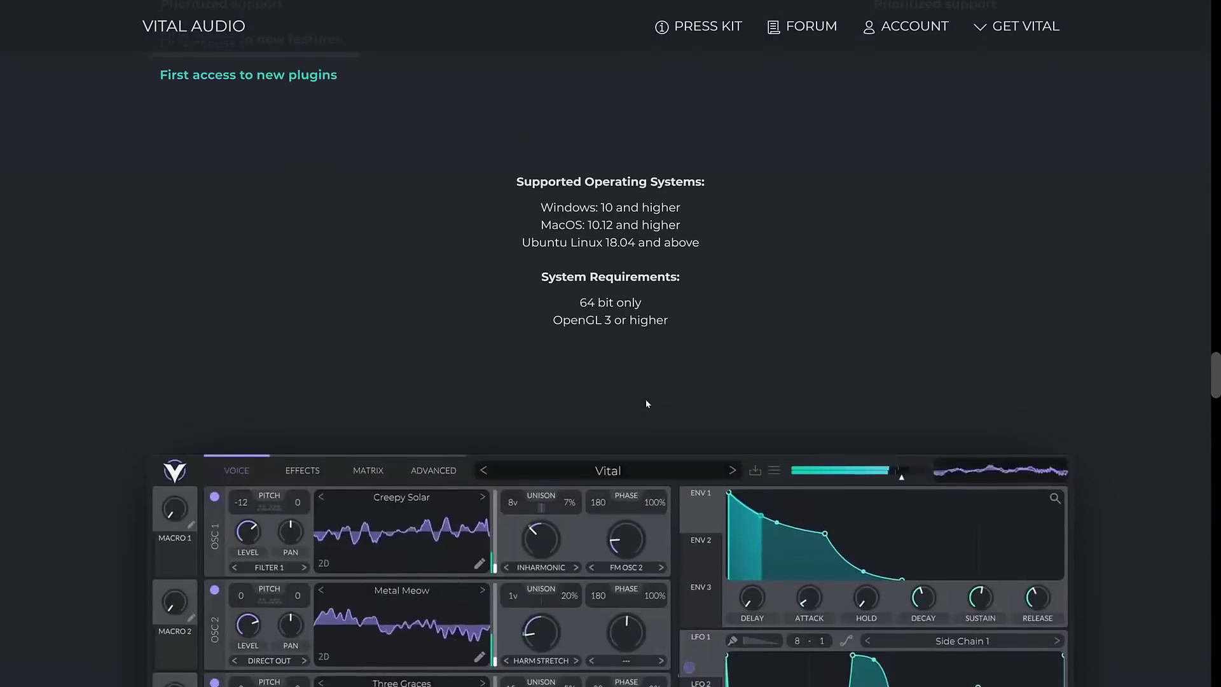
pyautogui.scroll(10, 647, 401)
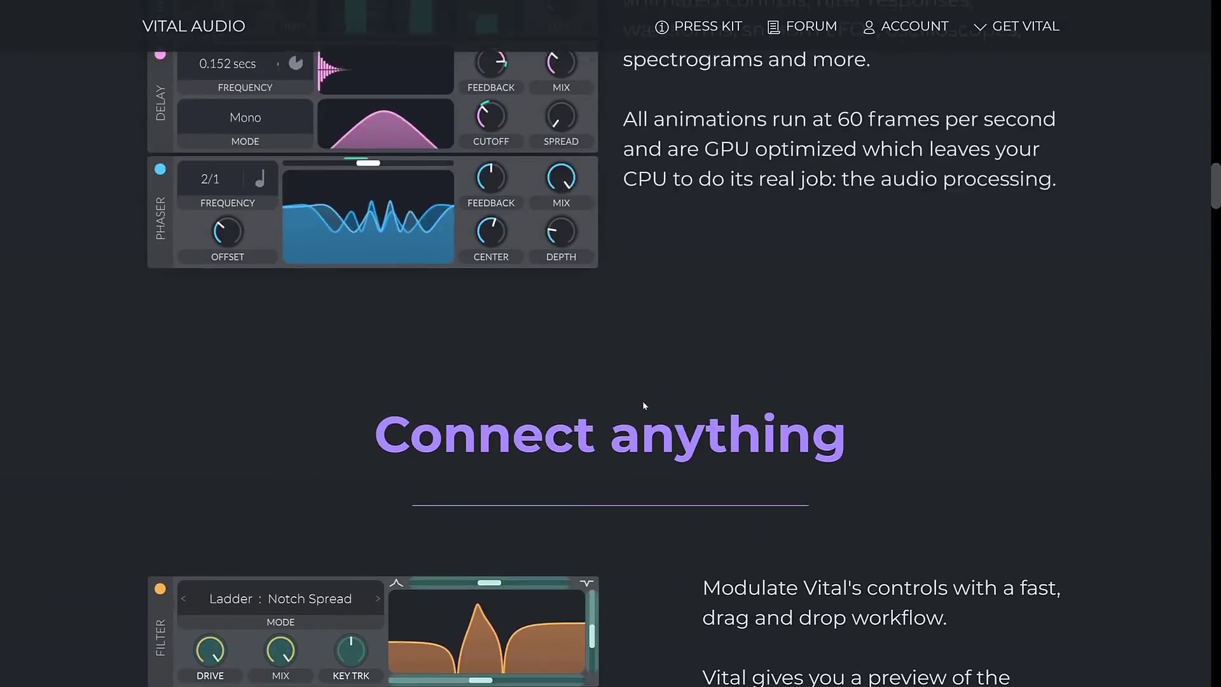
pyautogui.scroll(10, 642, 405)
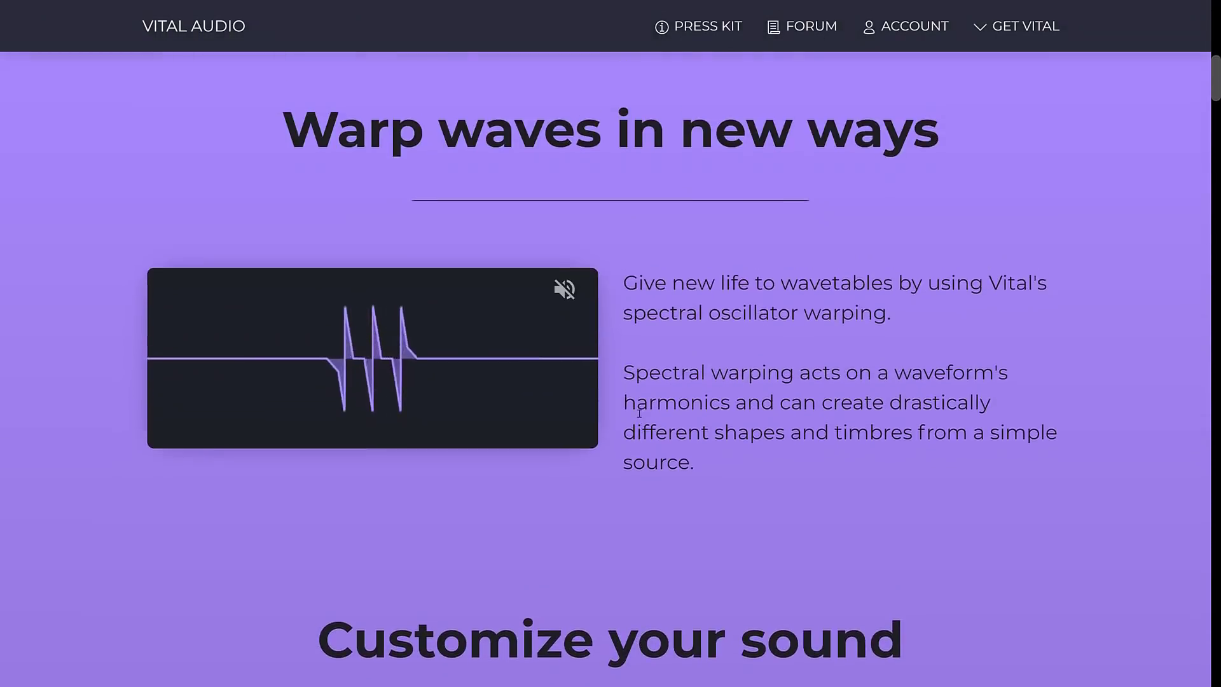
pyautogui.scroll(4, 648, 412)
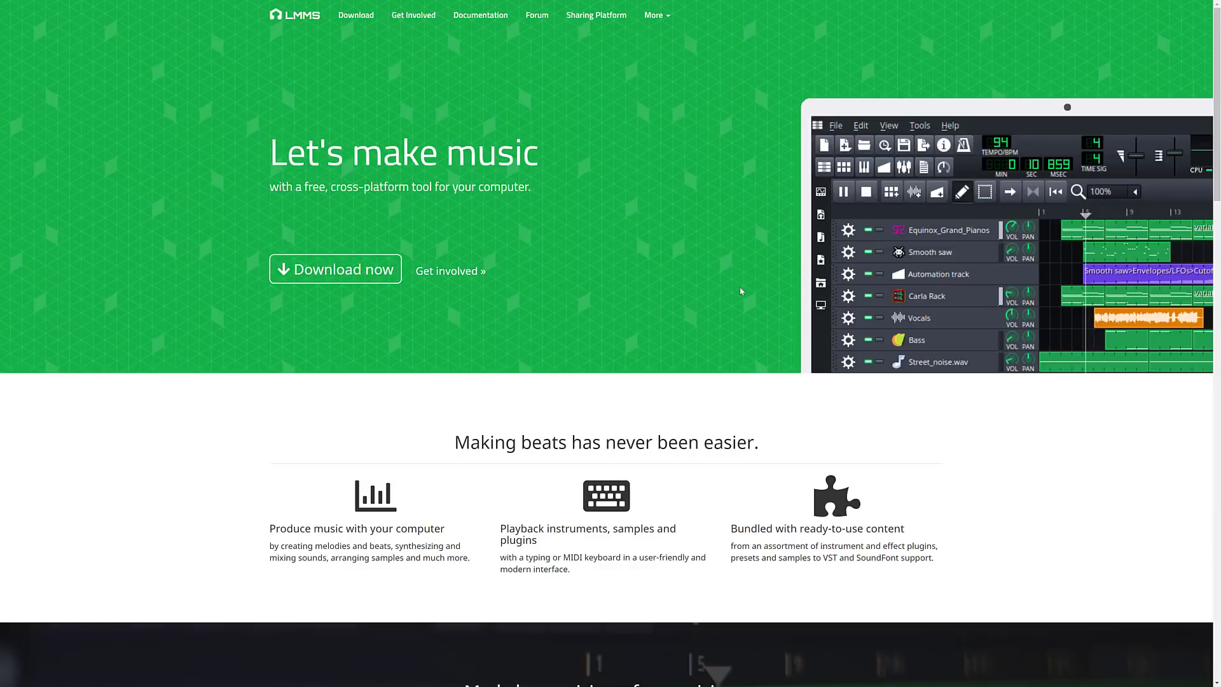
# Review the key features and trial information in GameFromScratch's Reaper DAW Hands-On article, and return to the Vital website
pyautogui.hotkey('ctrl', 'Tab')
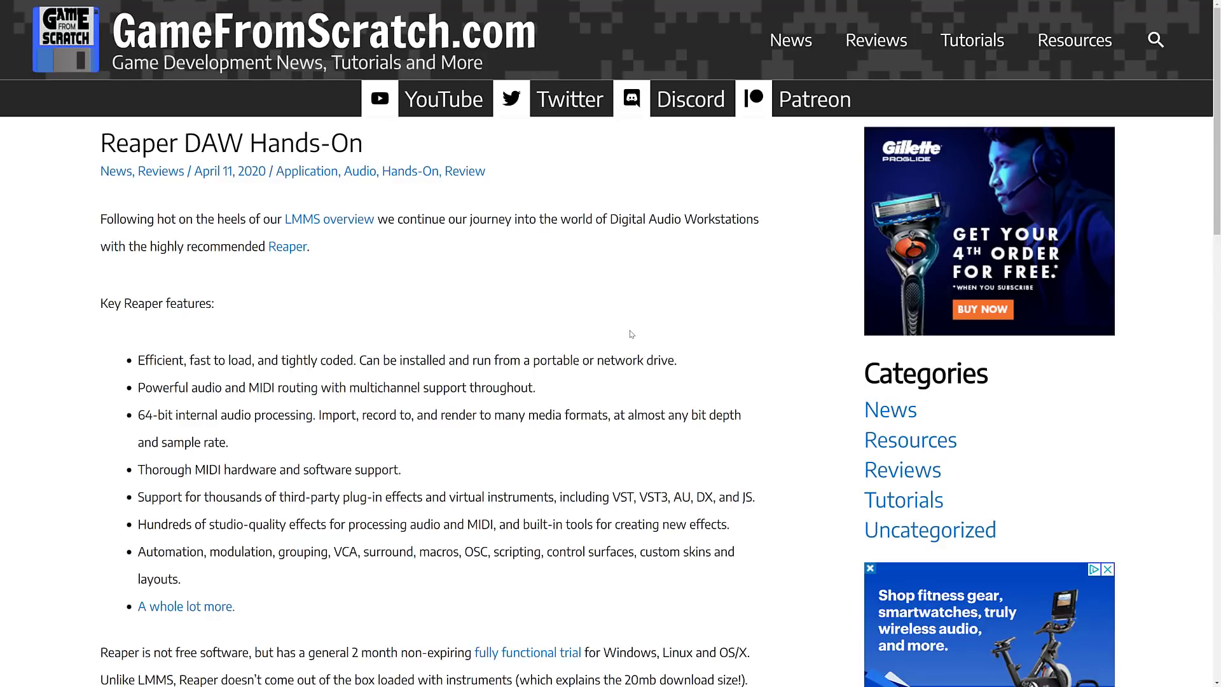
pyautogui.scroll(-3, 631, 337)
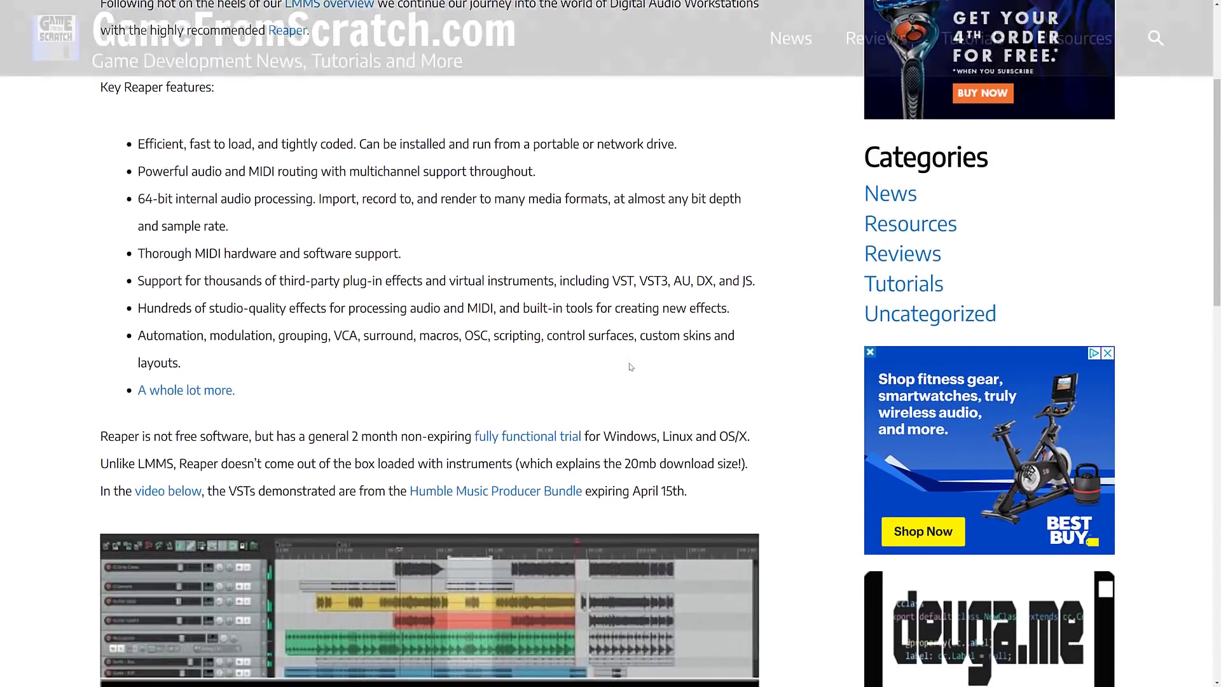
pyautogui.scroll(-2, 632, 367)
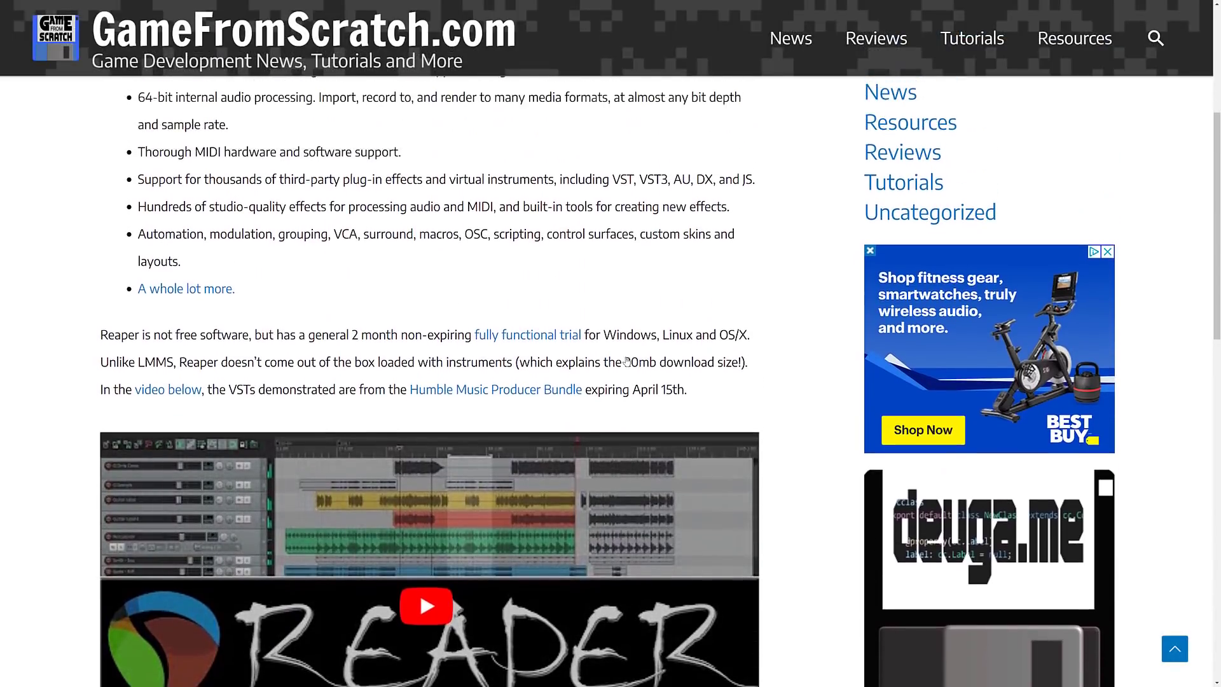
pyautogui.scroll(4, 626, 361)
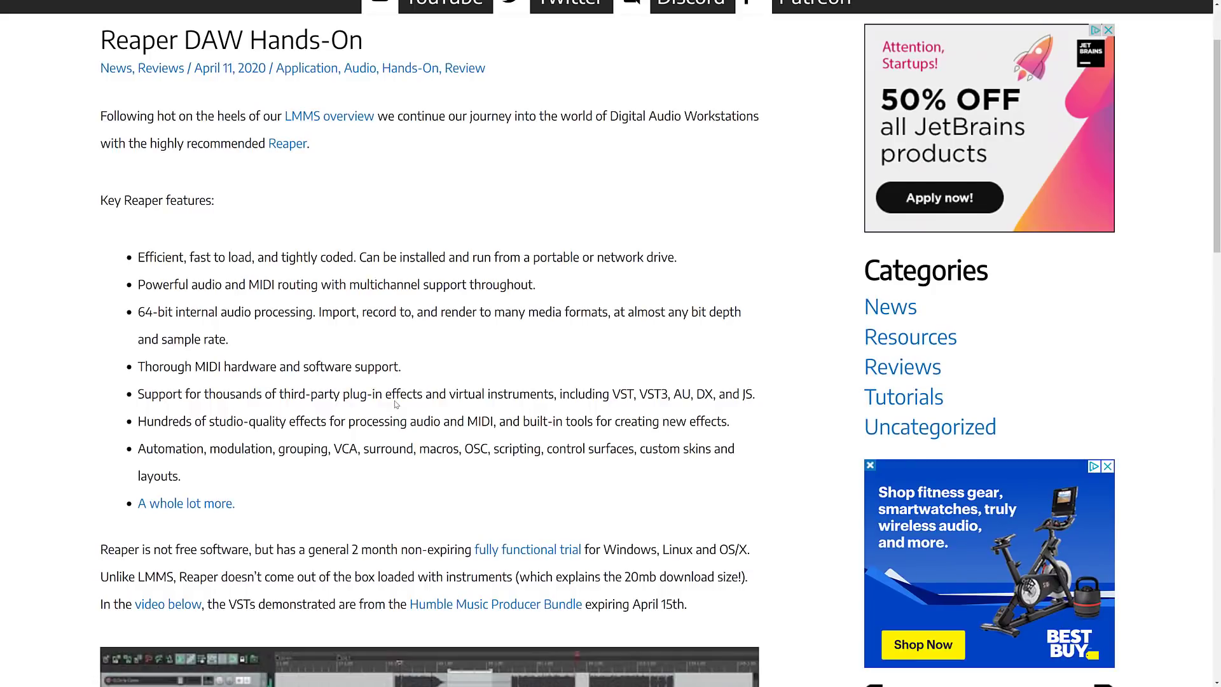
pyautogui.scroll(2, 398, 401)
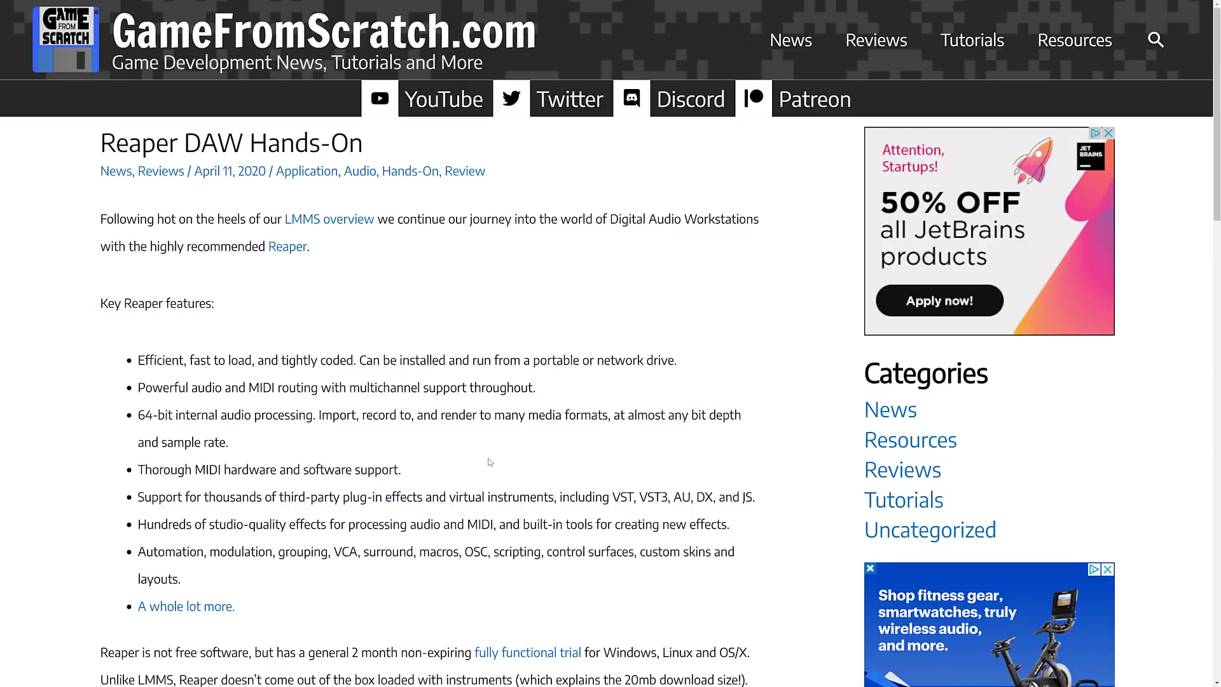
pyautogui.hotkey('ctrl', 'Tab')
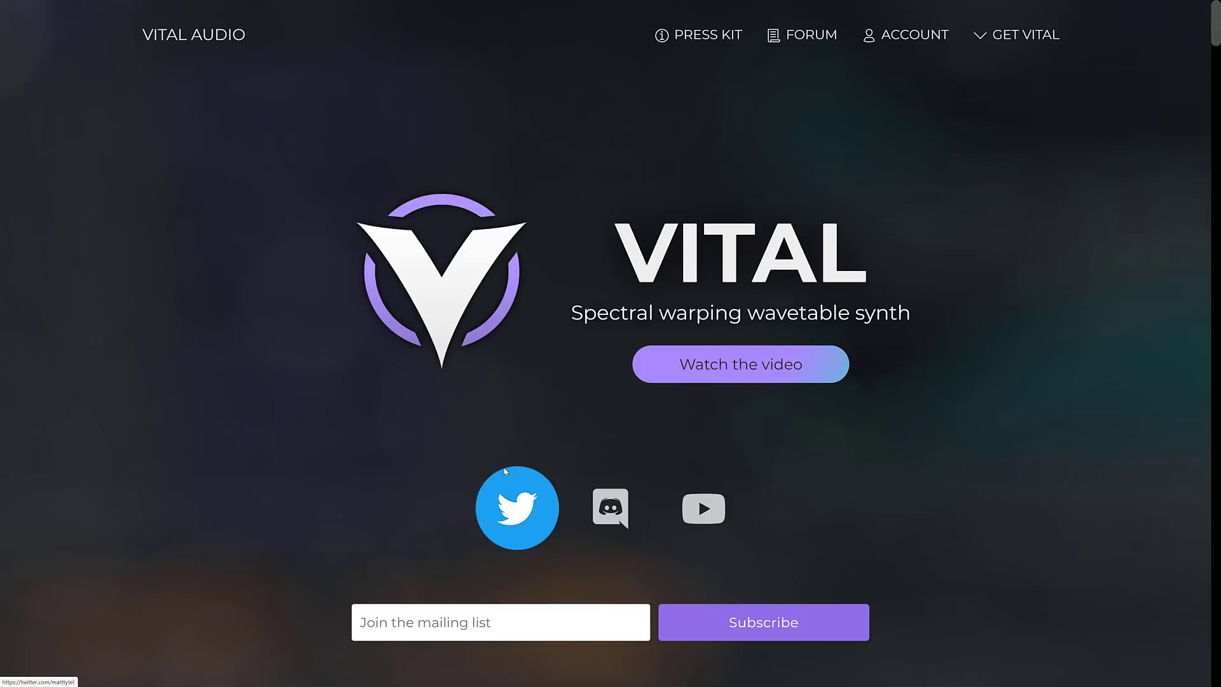